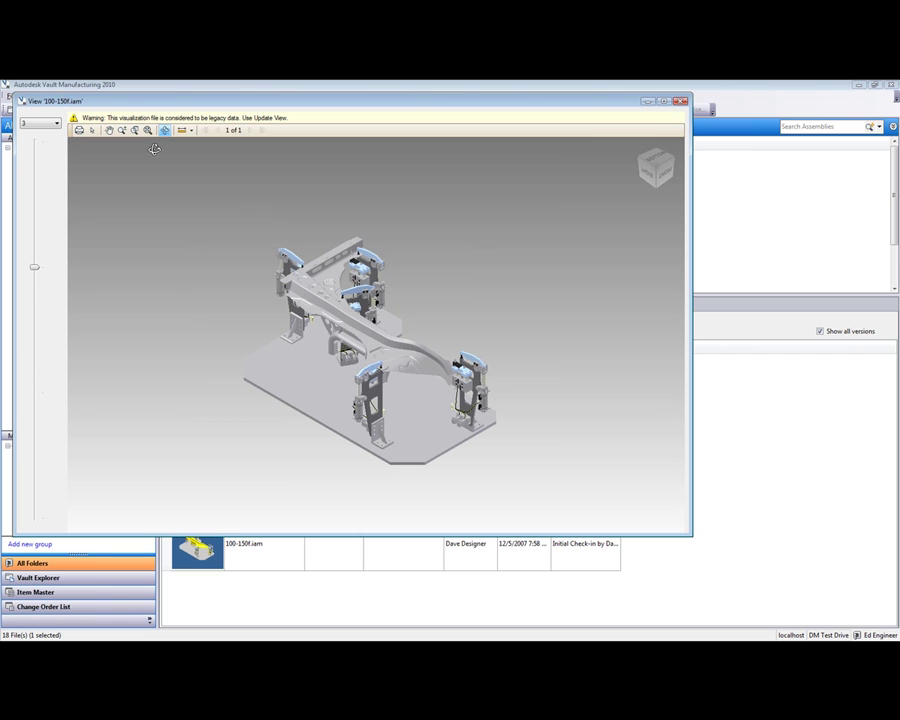
Step: Orbit the 100-150f assembly to a low side view and zoom onto a clamp
{"action": "mouse_move", "coordinate": [284, 252]}
{"action": "left_mouse_down"}
{"action": "mouse_move", "coordinate": [209, 333]}
{"action": "mouse_move", "coordinate": [239, 374]}
{"action": "mouse_move", "coordinate": [274, 352]}
{"action": "left_mouse_up"}
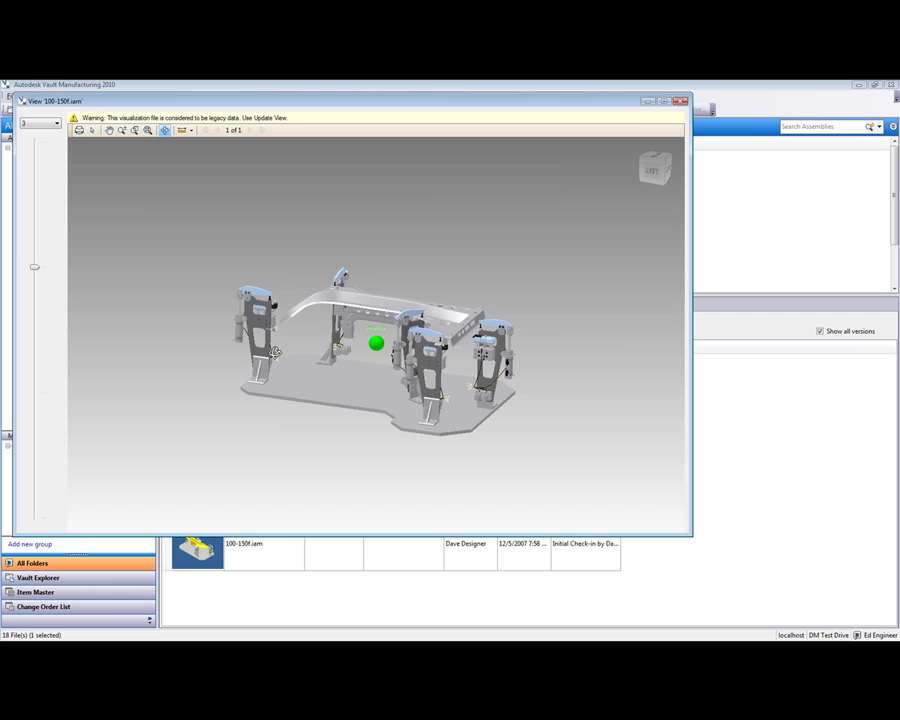
{"action": "scroll", "coordinate": [274, 352], "scroll_direction": "up", "scroll_amount": 6}
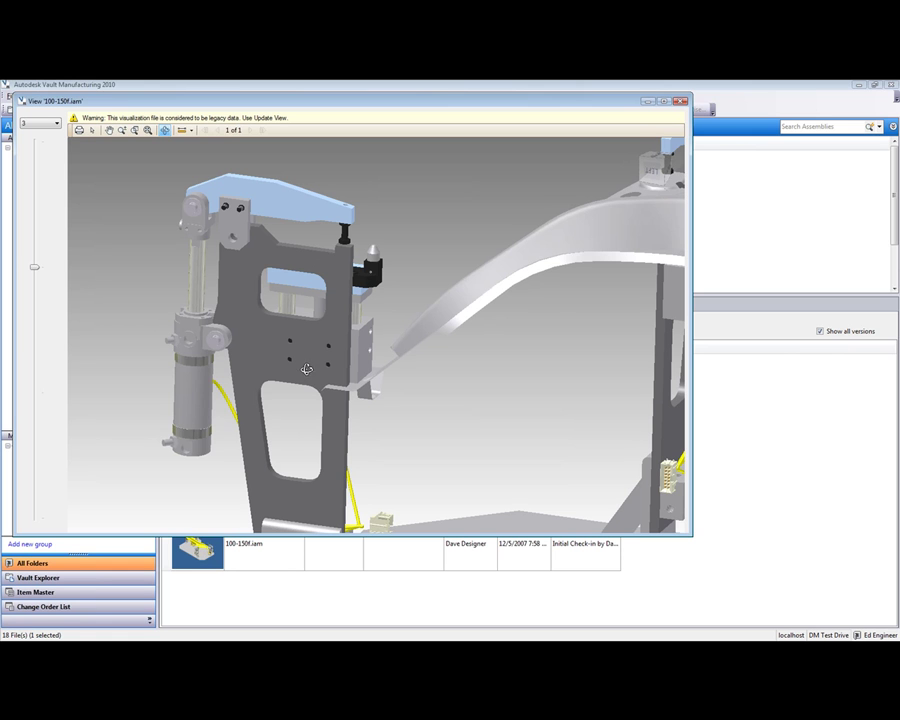
{"action": "scroll", "coordinate": [250, 230], "scroll_direction": "down", "scroll_amount": 3}
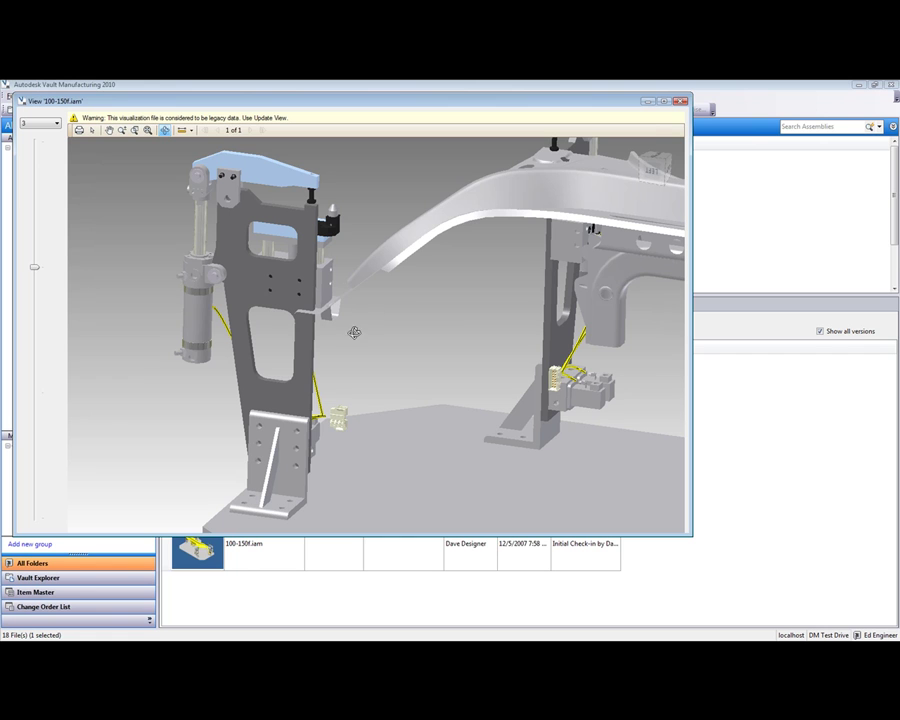
Step: Measure from the base plate face to the clamp bracket edge, giving 281.05 mm
{"action": "left_click", "coordinate": [181, 131]}
{"action": "scroll", "coordinate": [215, 222], "scroll_direction": "up", "scroll_amount": 5}
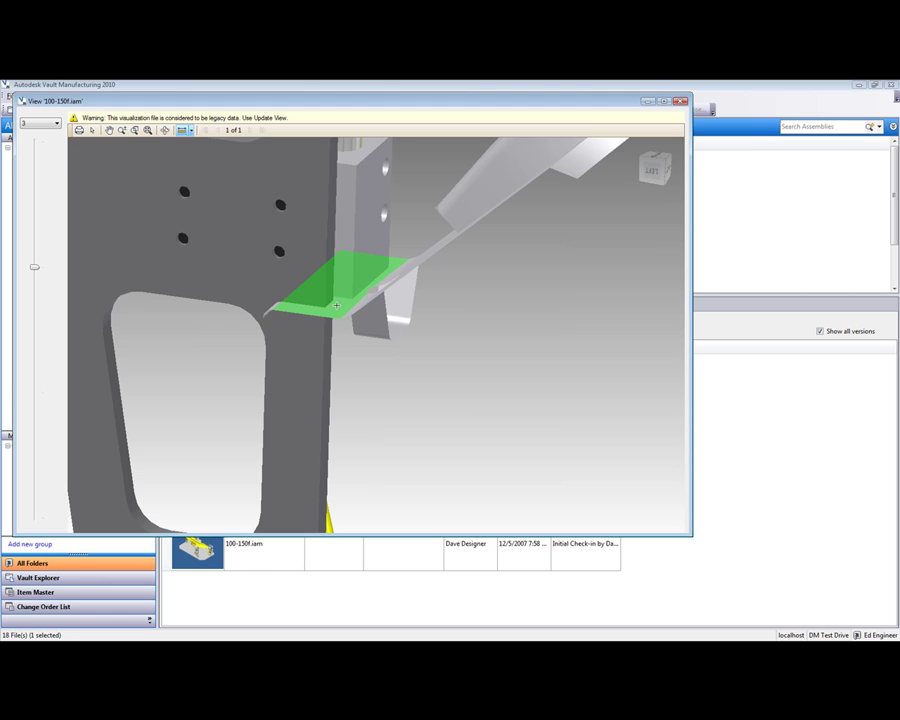
{"action": "left_click", "coordinate": [312, 310]}
{"action": "scroll", "coordinate": [357, 427], "scroll_direction": "down", "scroll_amount": 5}
{"action": "middle_click_drag", "start_coordinate": [357, 427], "coordinate": [332, 344]}
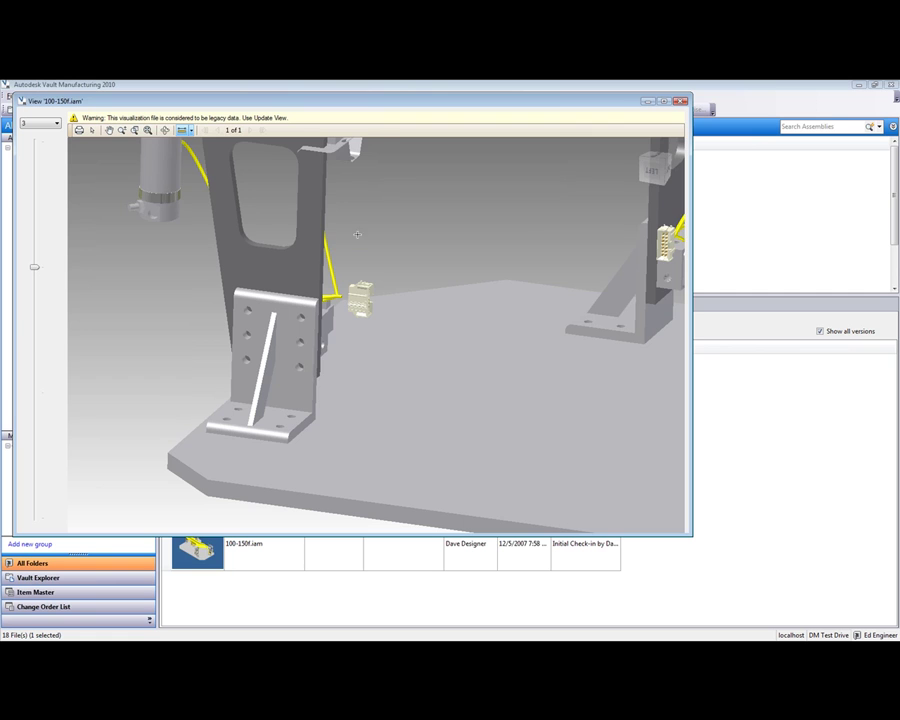
{"action": "scroll", "coordinate": [357, 234], "scroll_direction": "down", "scroll_amount": 5}
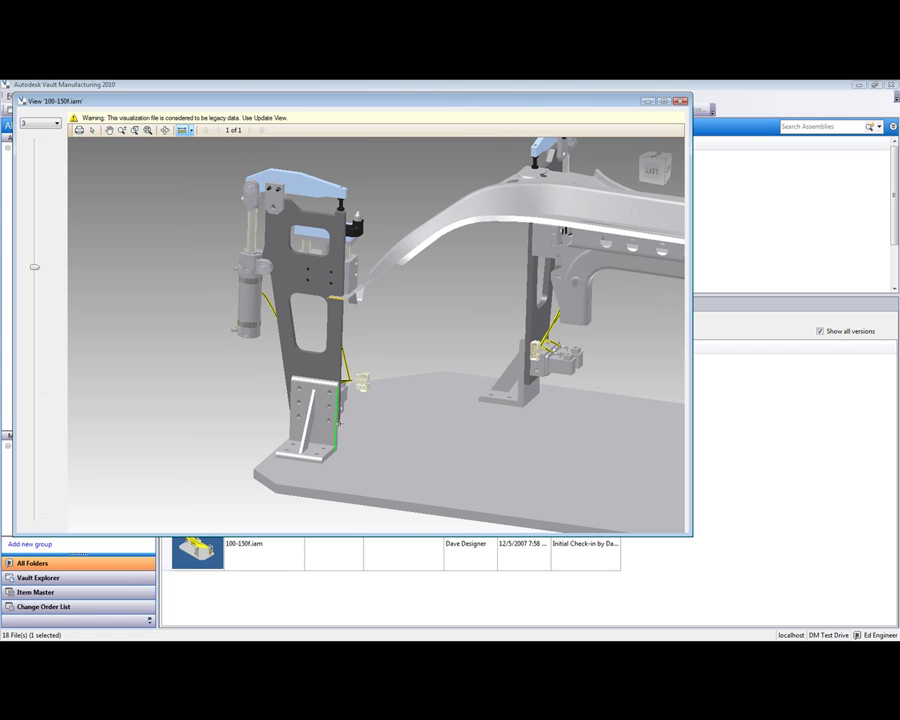
{"action": "scroll", "coordinate": [330, 421], "scroll_direction": "up", "scroll_amount": 5}
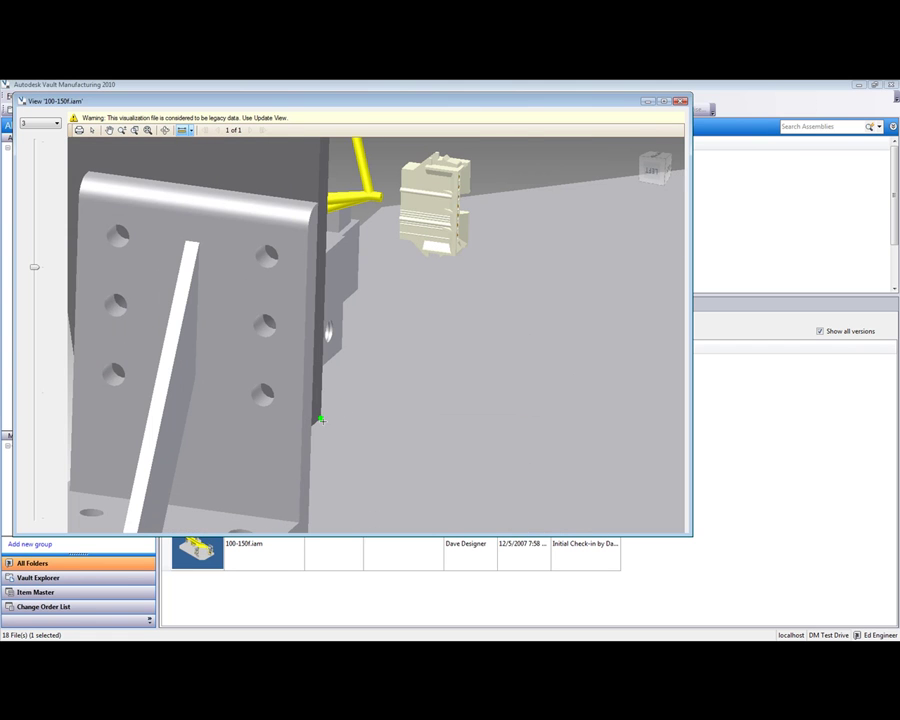
{"action": "left_click", "coordinate": [321, 420]}
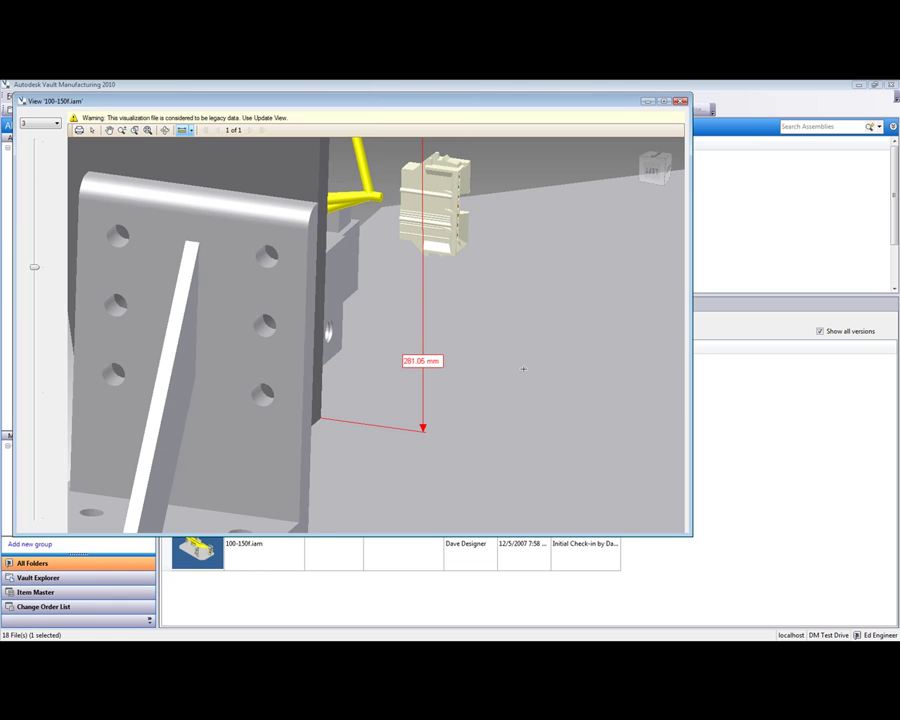
Step: Add a second measurement from the plate corner, giving 460.00 mm
{"action": "scroll", "coordinate": [510, 340], "scroll_direction": "down", "scroll_amount": 2}
{"action": "scroll", "coordinate": [350, 384], "scroll_direction": "down", "scroll_amount": 3}
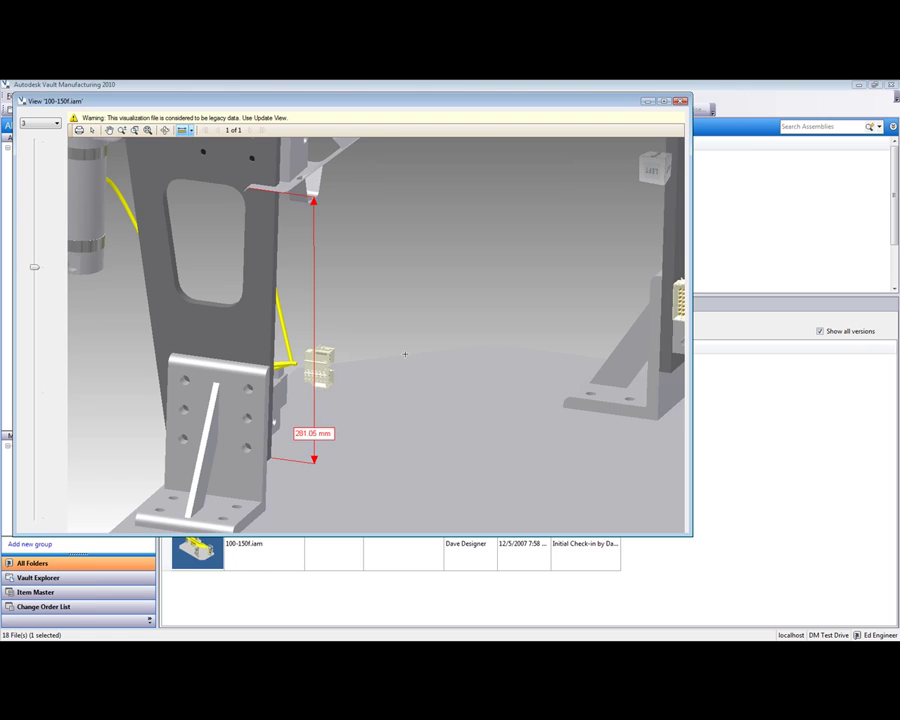
{"action": "middle_click_drag", "start_coordinate": [404, 354], "coordinate": [390, 410]}
{"action": "scroll", "coordinate": [440, 410], "scroll_direction": "down", "scroll_amount": 2}
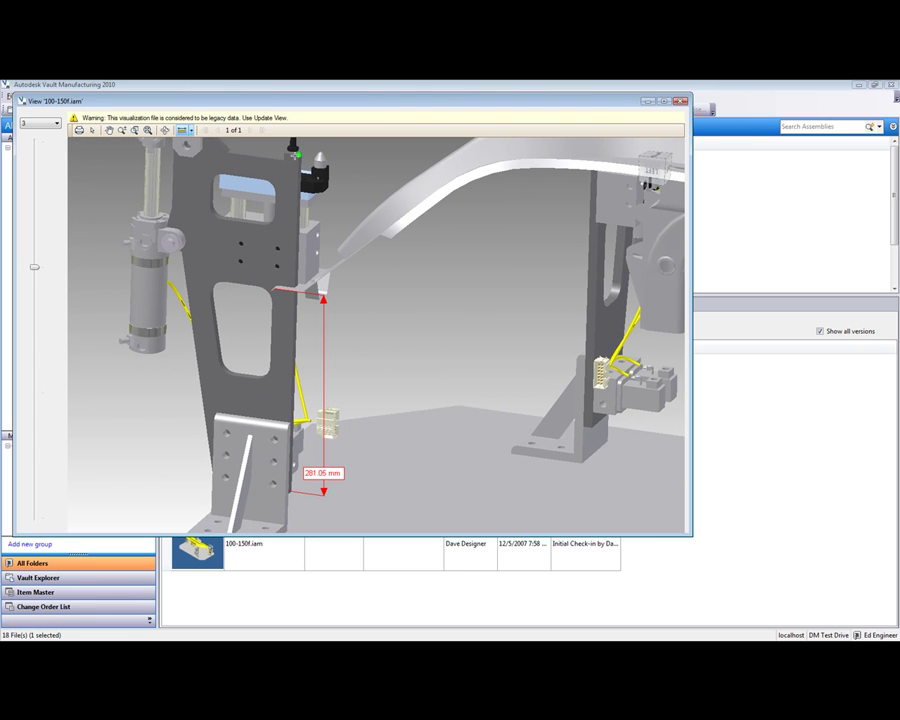
{"action": "scroll", "coordinate": [284, 497], "scroll_direction": "up", "scroll_amount": 3}
{"action": "left_click", "coordinate": [284, 497]}
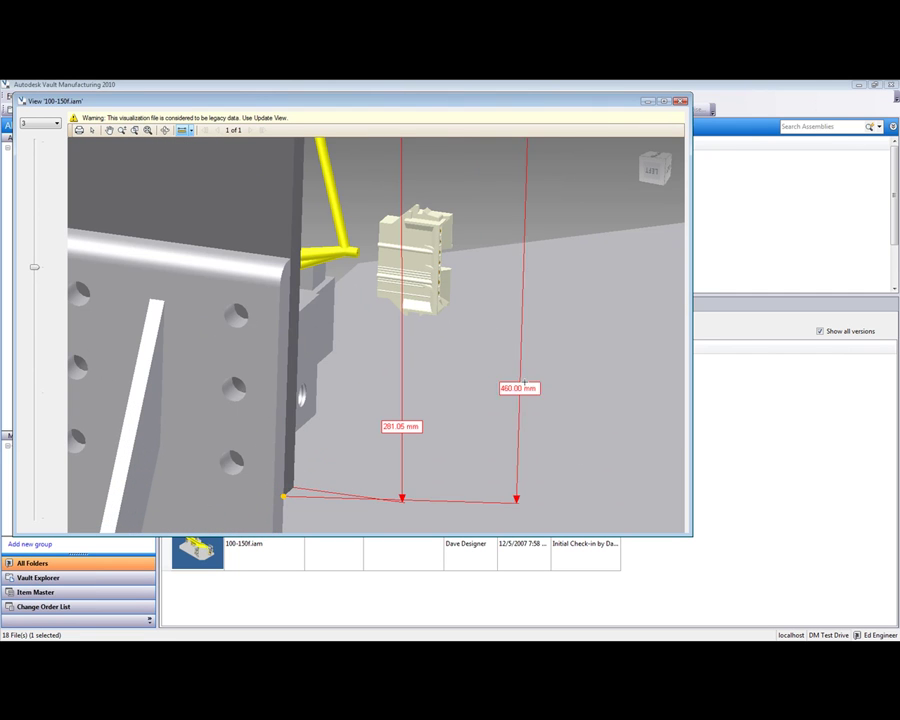
{"action": "left_click", "coordinate": [538, 498]}
{"action": "scroll", "coordinate": [434, 390], "scroll_direction": "down", "scroll_amount": 2}
{"action": "scroll", "coordinate": [434, 390], "scroll_direction": "down", "scroll_amount": 2}
{"action": "scroll", "coordinate": [398, 364], "scroll_direction": "up", "scroll_amount": 1}
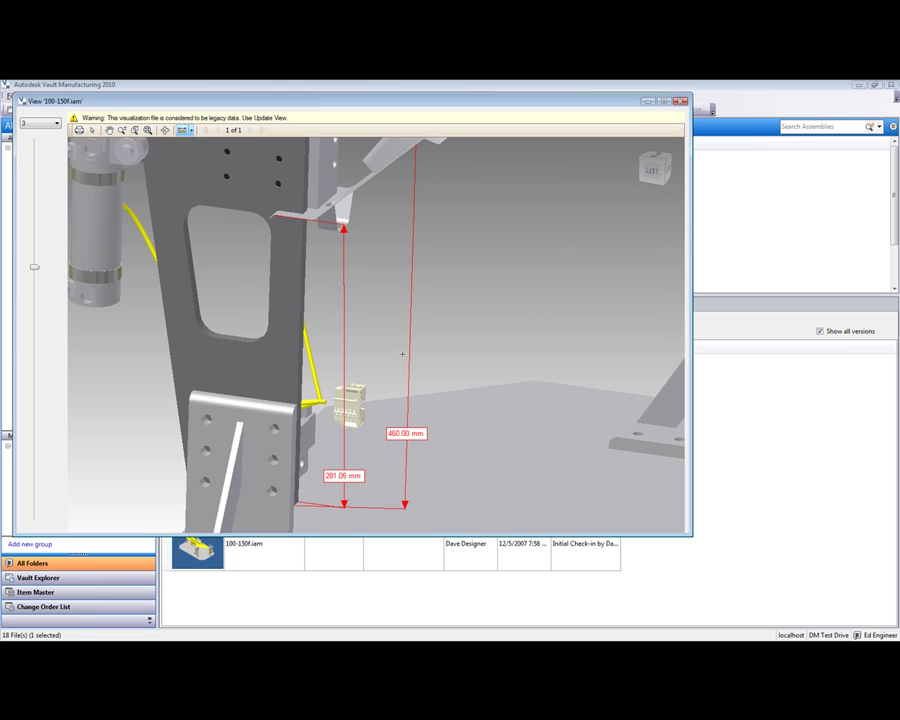
Step: Zoom out until the whole fixture and the 460.00 mm and 281.05 mm measurements are visible
{"action": "scroll", "coordinate": [520, 255], "scroll_direction": "down", "scroll_amount": 5}
{"action": "scroll", "coordinate": [535, 256], "scroll_direction": "down", "scroll_amount": 5}
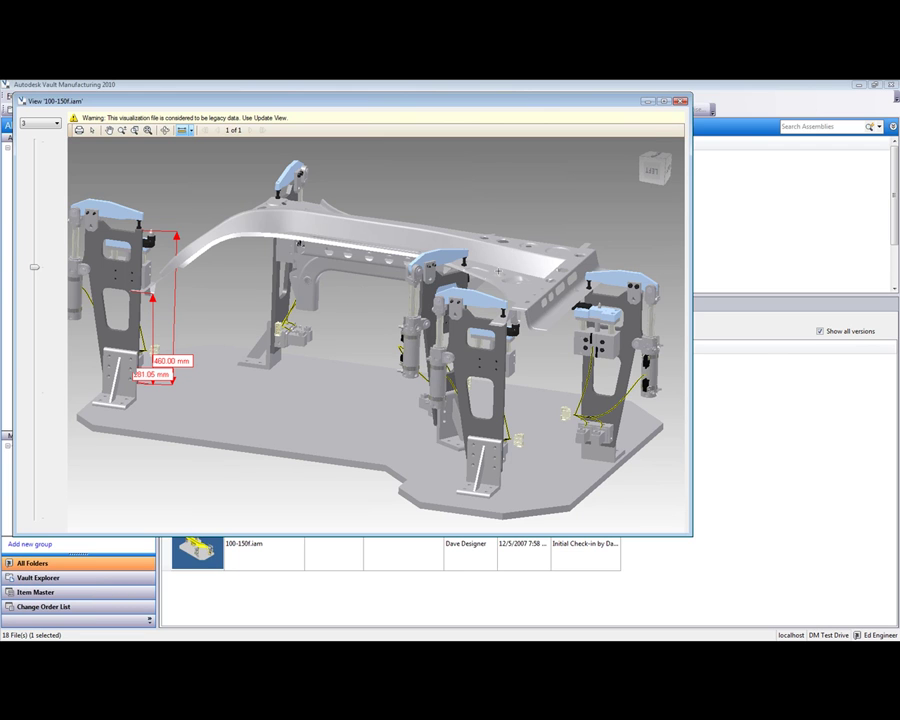
Step: Close the 3D viewer and search for files whose Description contains 'plate', returning 7 objects
{"action": "left_click", "coordinate": [679, 103]}
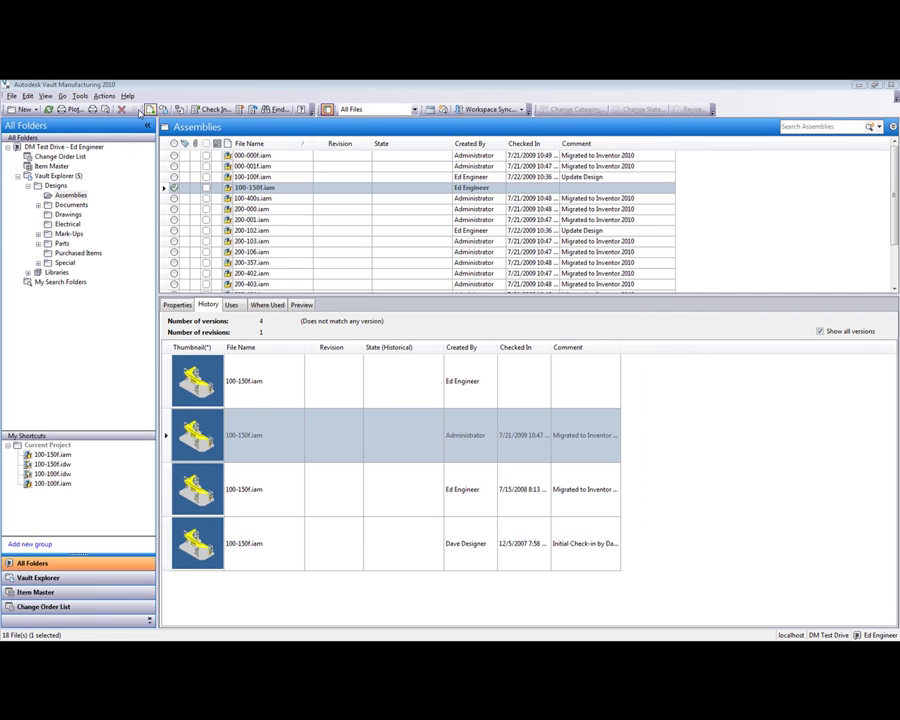
{"action": "left_click", "coordinate": [277, 109]}
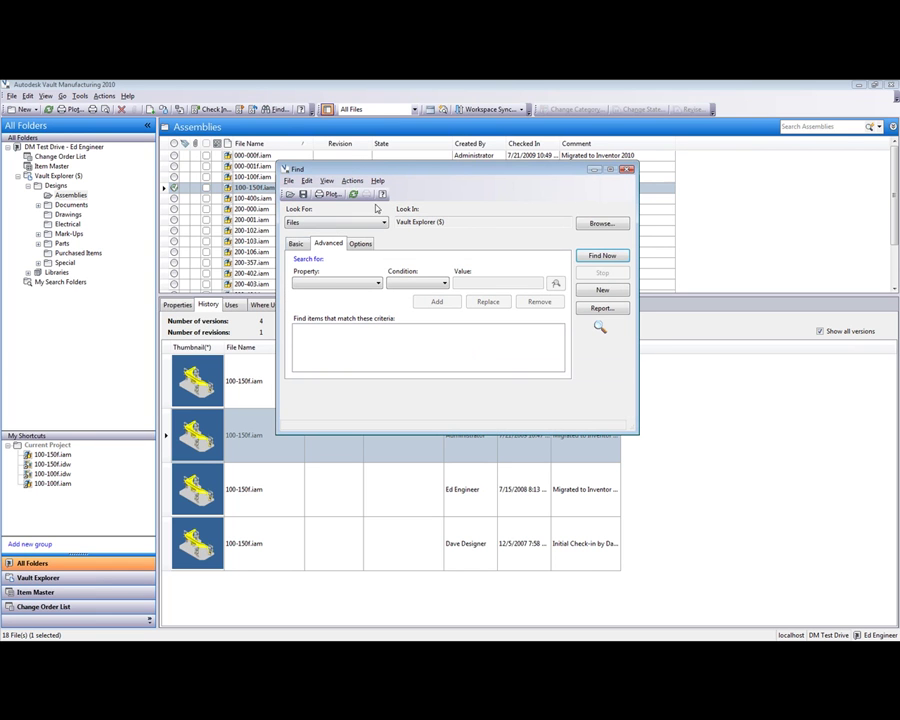
{"action": "left_click_drag", "start_coordinate": [441, 171], "coordinate": [275, 147]}
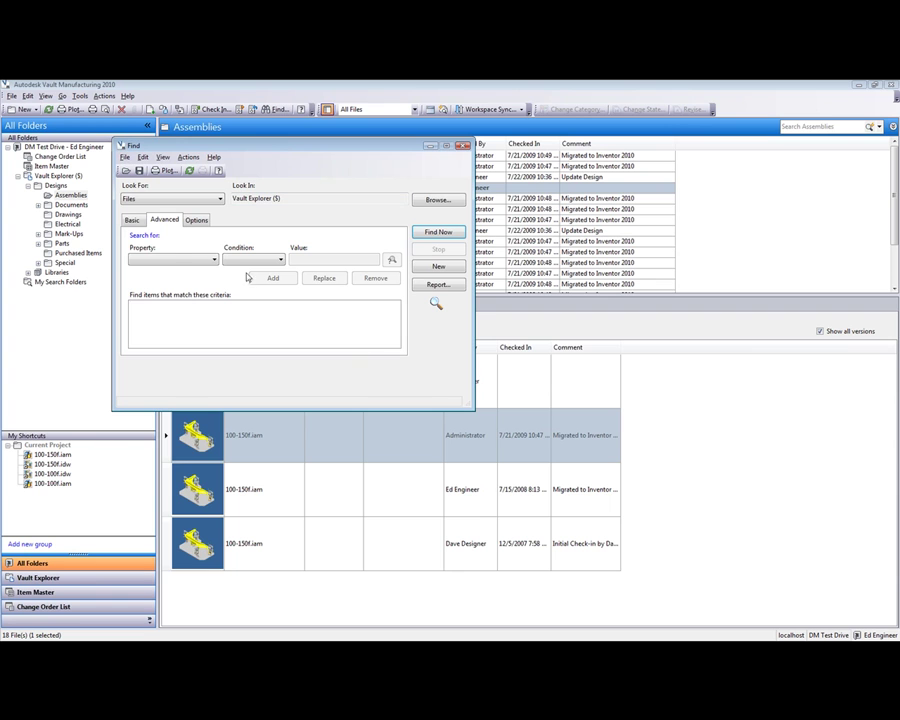
{"action": "left_click", "coordinate": [172, 259]}
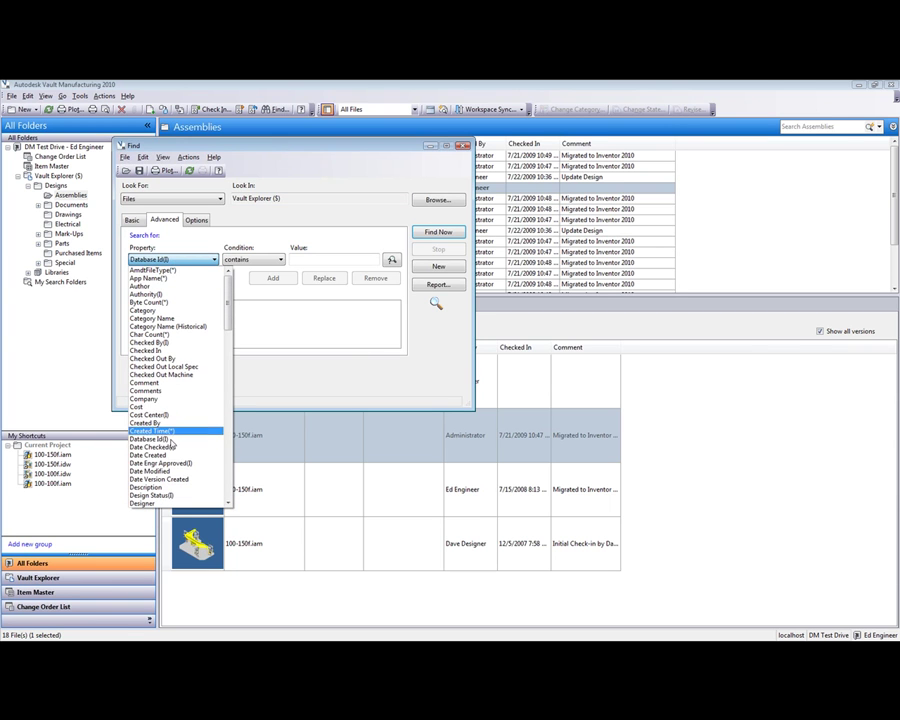
{"action": "left_click", "coordinate": [145, 487]}
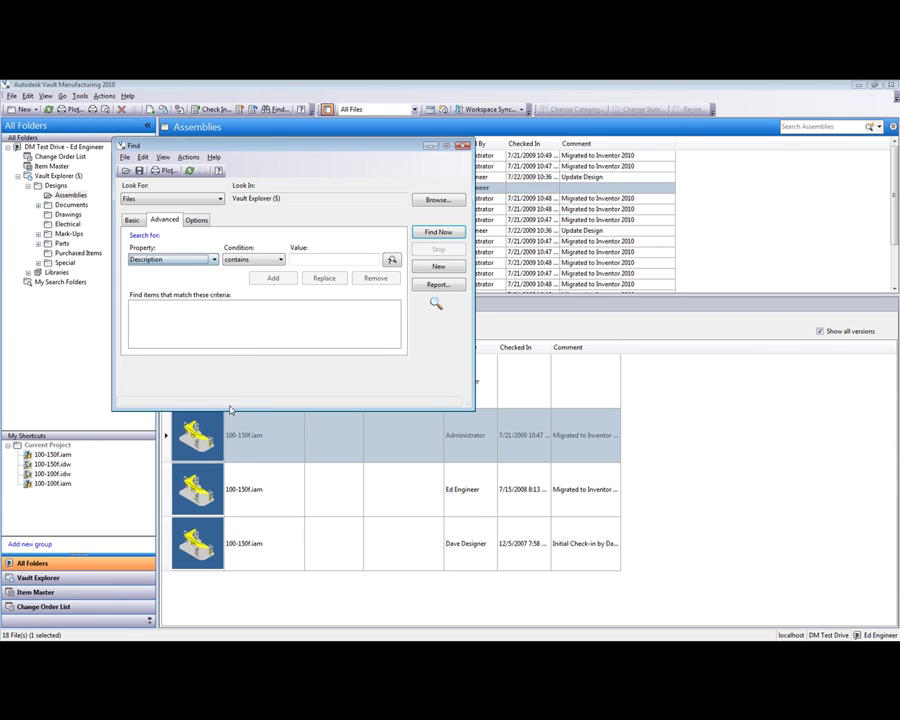
{"action": "left_click", "coordinate": [303, 259]}
{"action": "type", "text": "plate"}
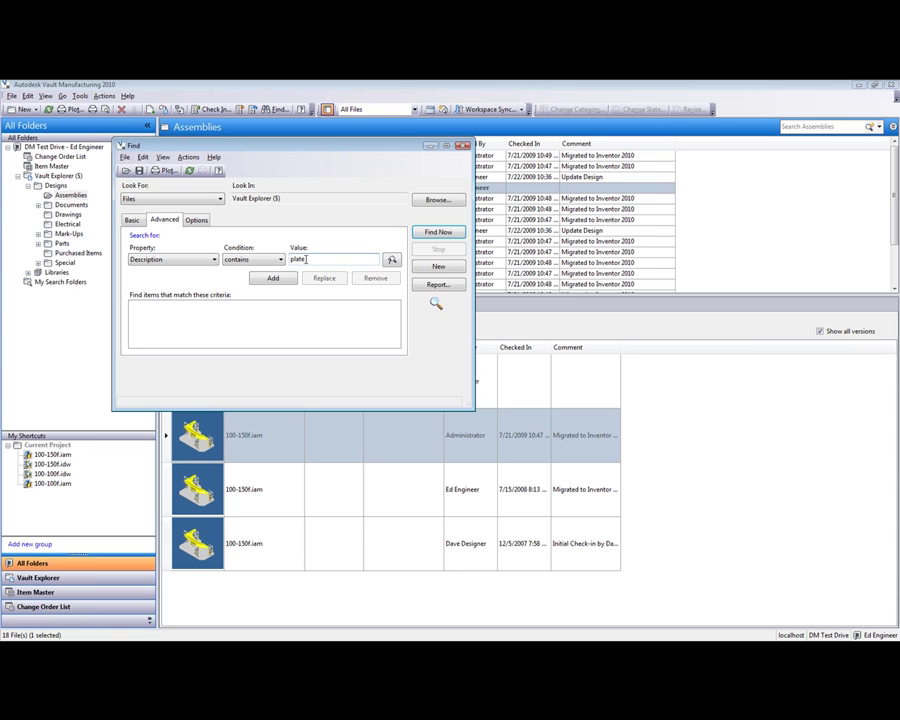
{"action": "left_click", "coordinate": [273, 278]}
{"action": "left_click", "coordinate": [432, 235]}
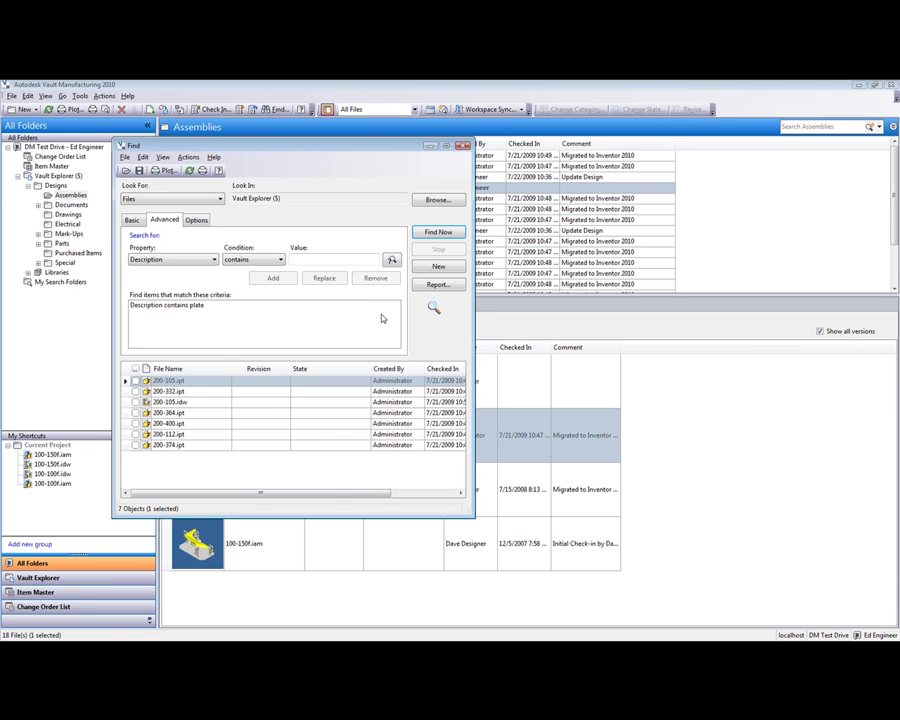
Step: Add a Height(*) > 460 criterion and rerun the search, leaving only 200-112.ipt
{"action": "right_click", "coordinate": [218, 381]}
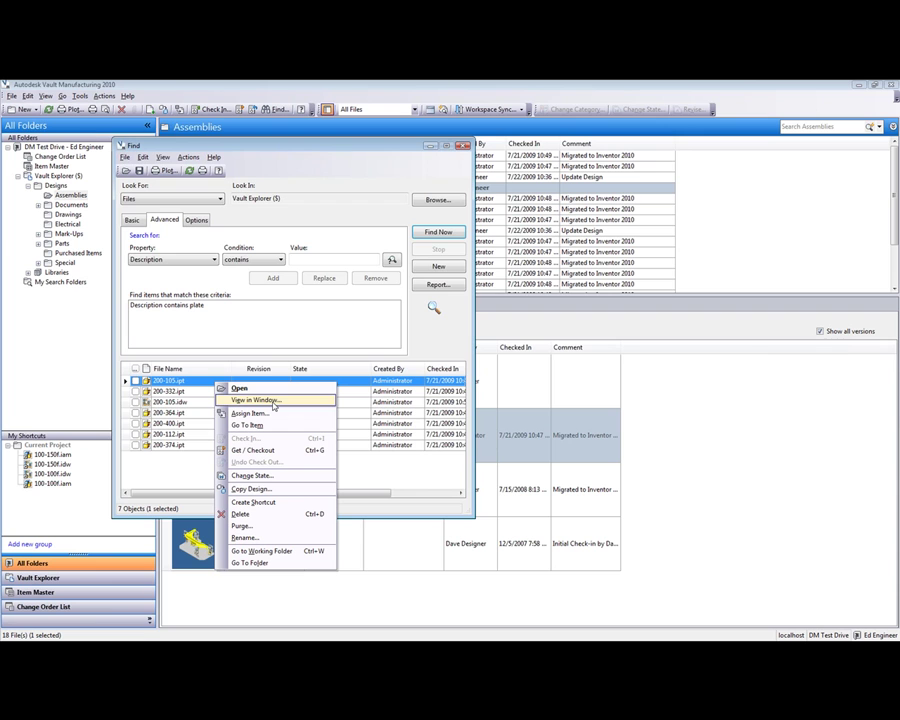
{"action": "left_click", "coordinate": [236, 314]}
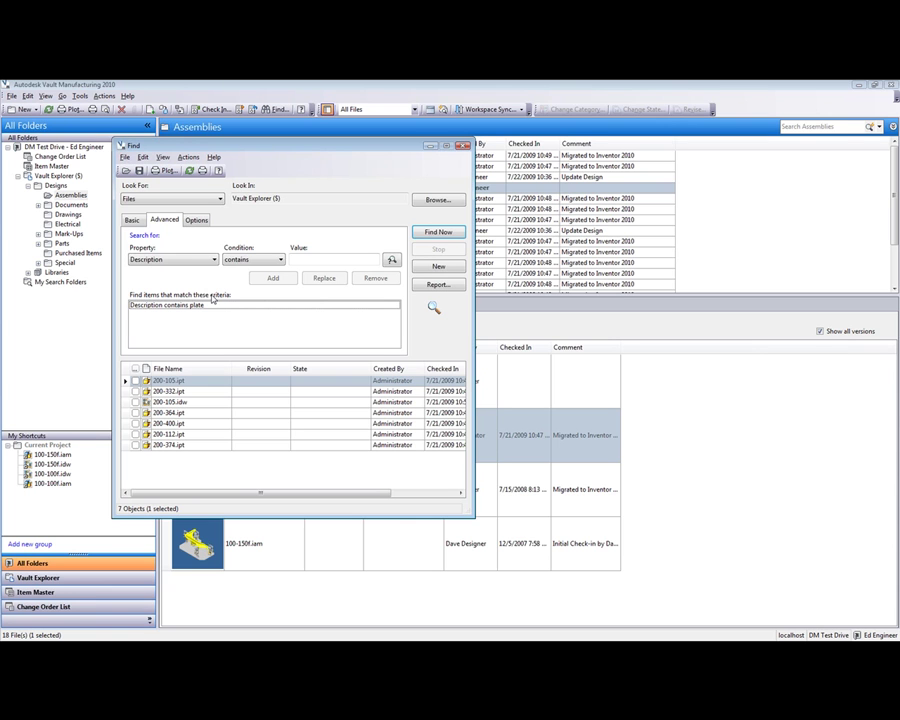
{"action": "left_click", "coordinate": [172, 260]}
{"action": "key", "text": "h"}
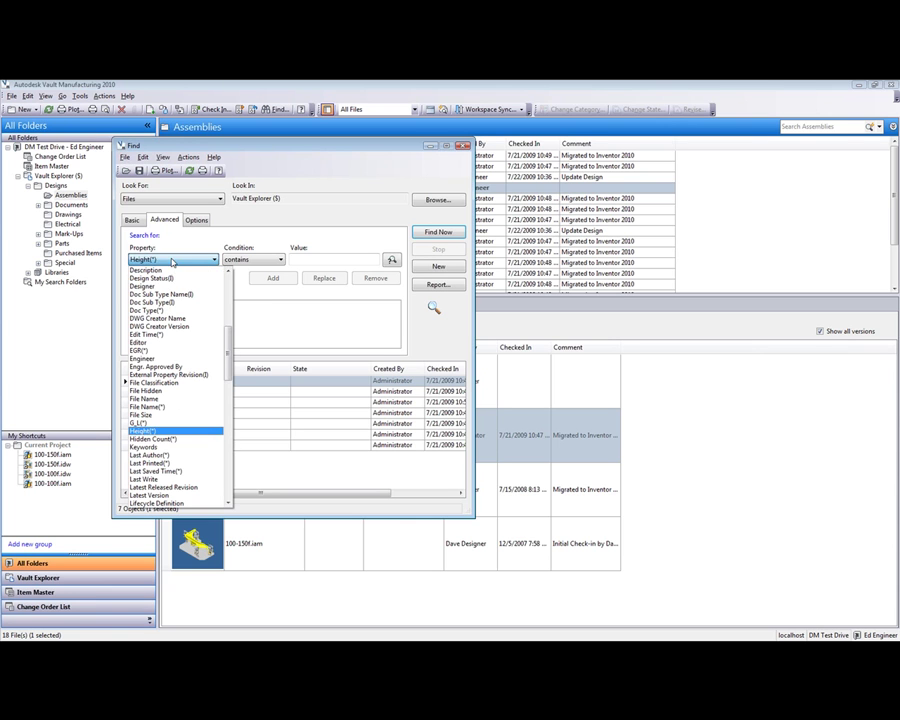
{"action": "key", "text": "Return"}
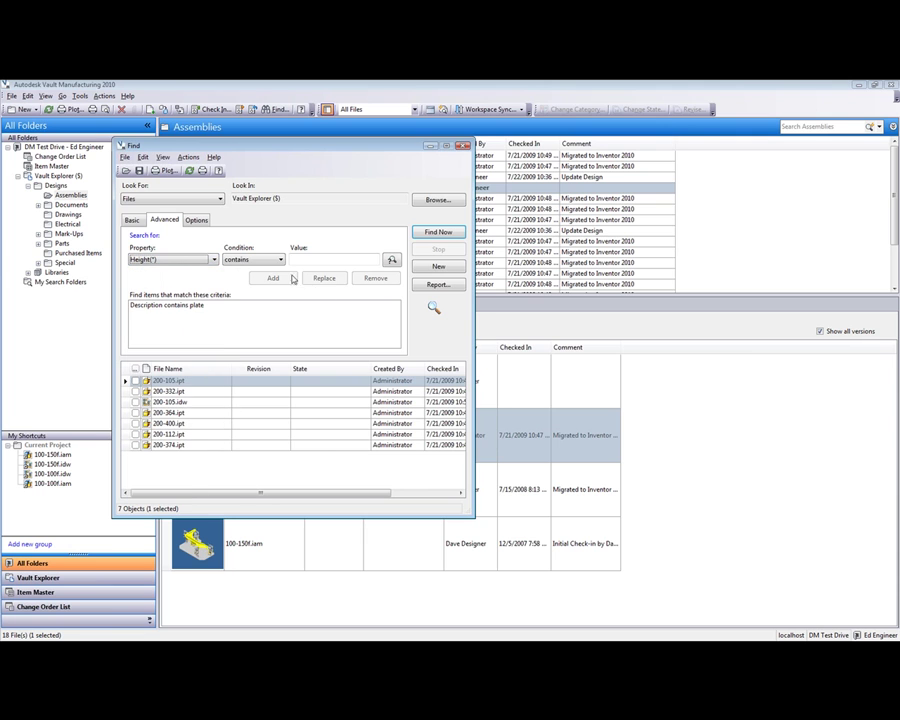
{"action": "left_click", "coordinate": [262, 259]}
{"action": "left_click", "coordinate": [261, 297]}
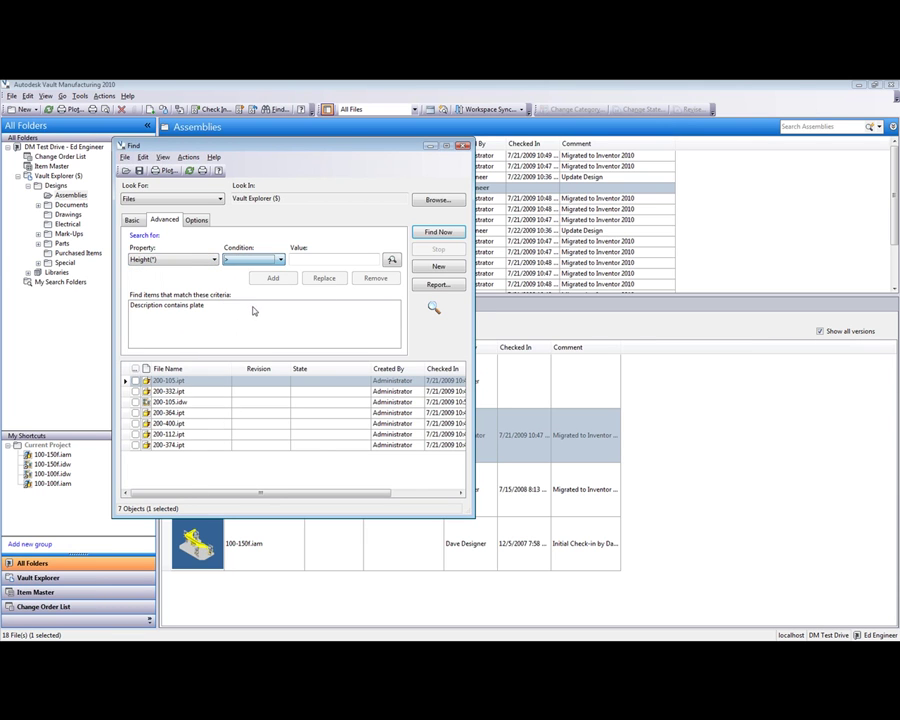
{"action": "left_click", "coordinate": [299, 260]}
{"action": "type", "text": "460"}
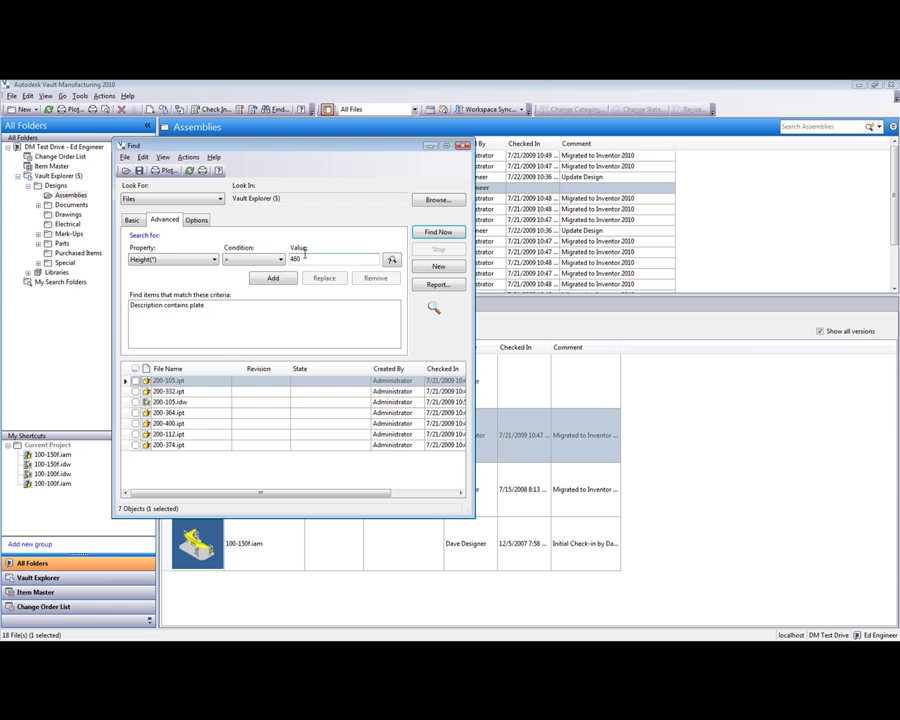
{"action": "left_click", "coordinate": [282, 278]}
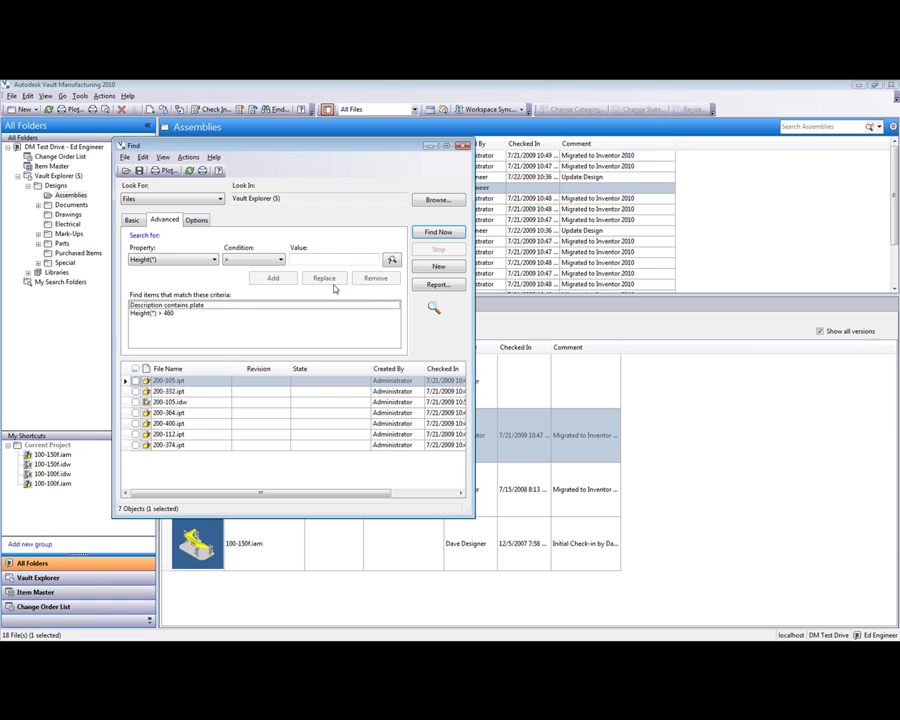
{"action": "left_click", "coordinate": [432, 237]}
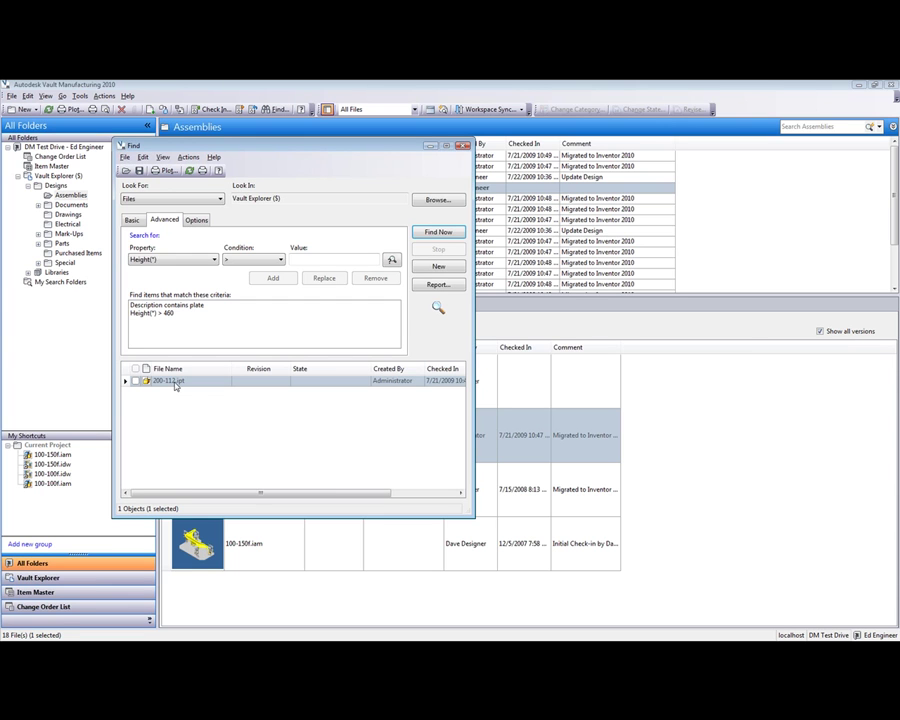
Step: Go to the Parts folder of 200-112.ipt from the results and close Find
{"action": "left_click_drag", "start_coordinate": [184, 145], "coordinate": [177, 123]}
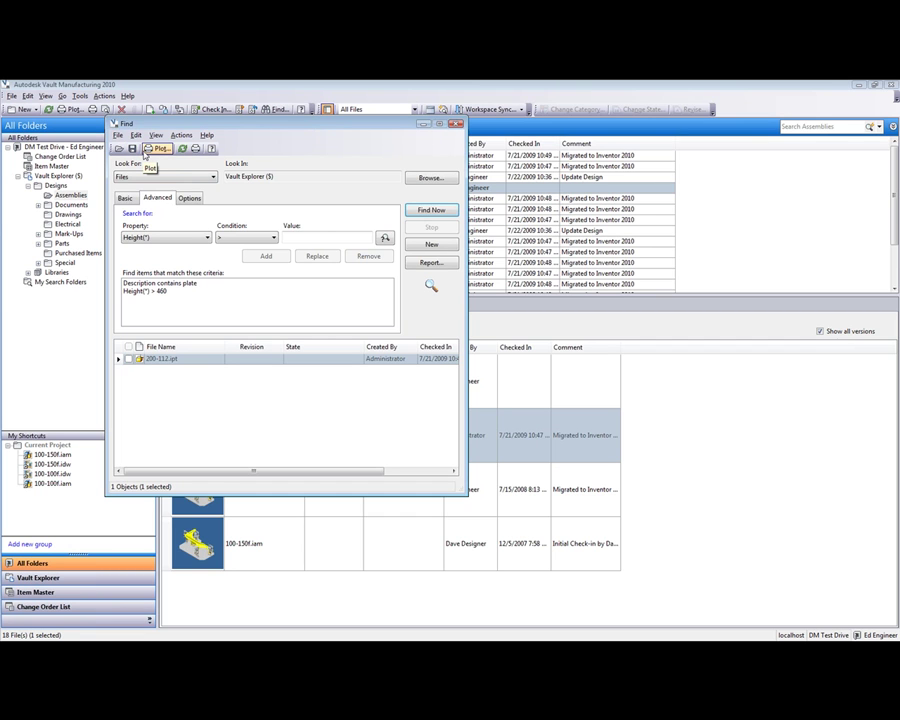
{"action": "right_click", "coordinate": [184, 360]}
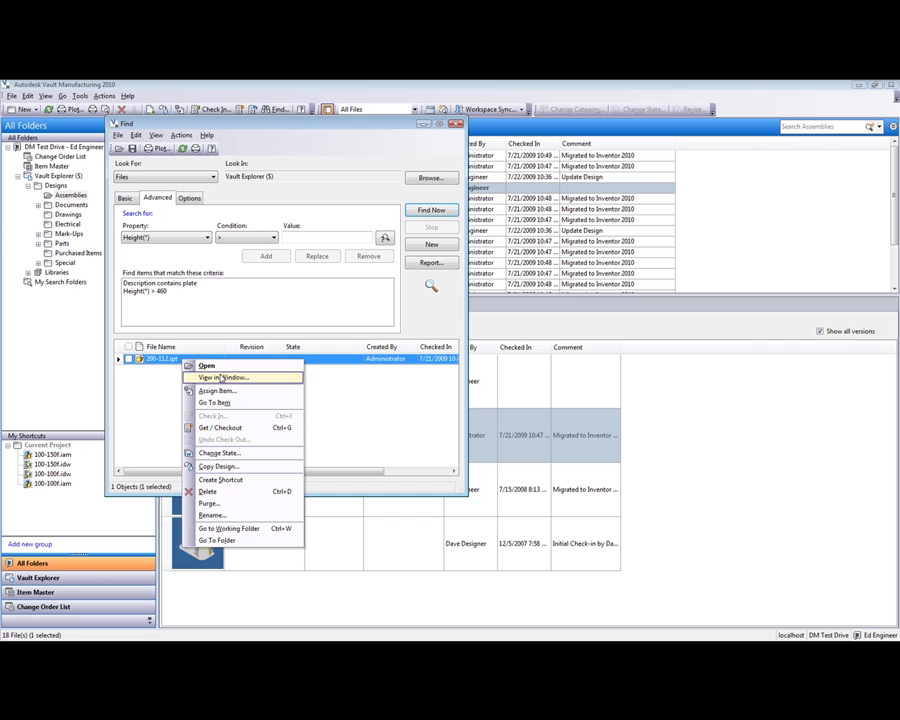
{"action": "left_click", "coordinate": [218, 540]}
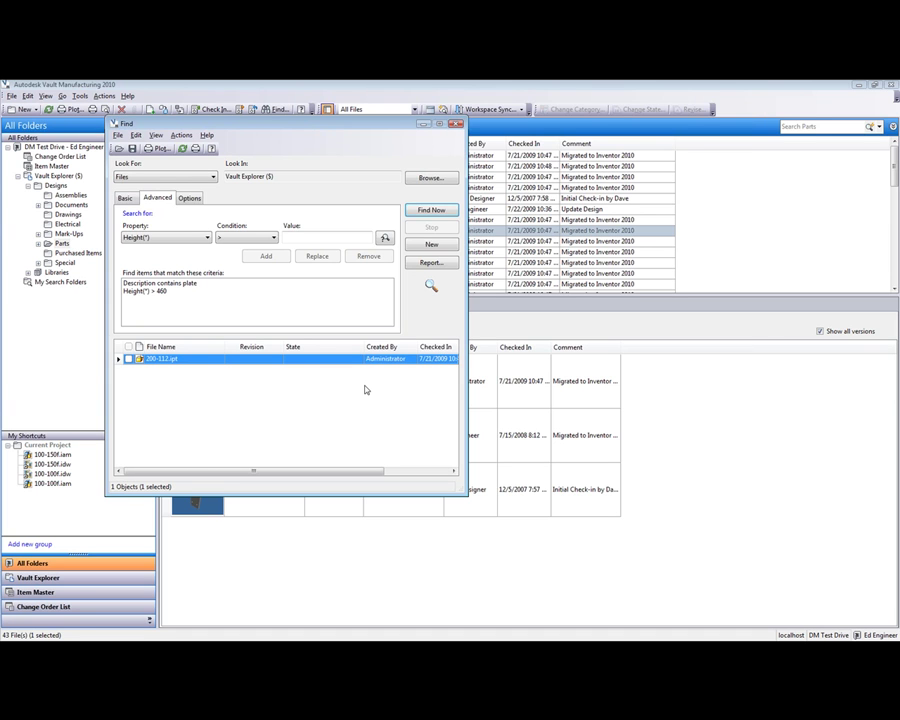
{"action": "left_click", "coordinate": [455, 125]}
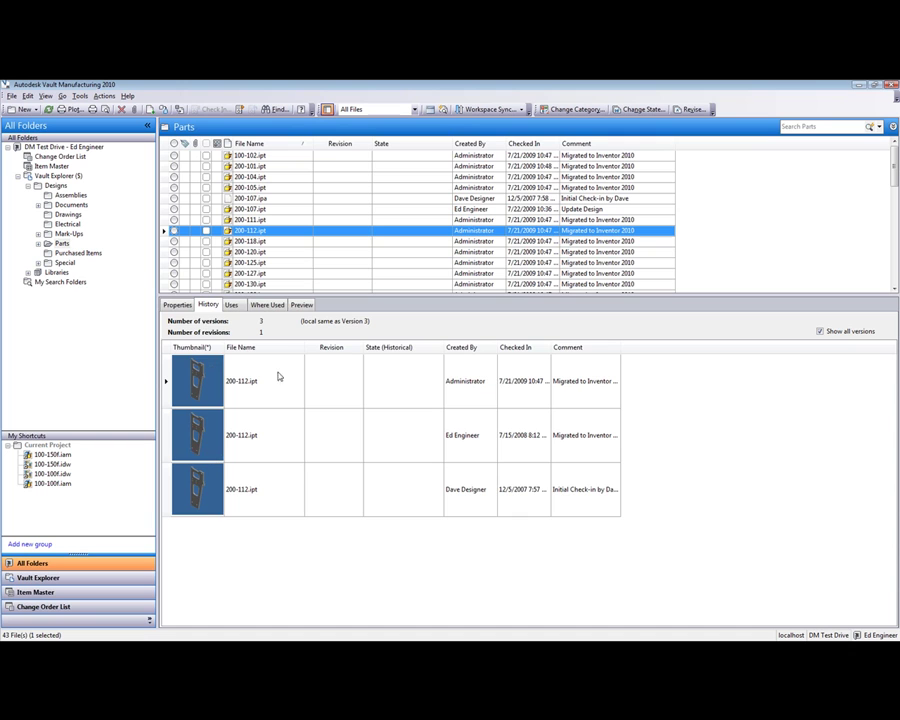
Step: Display the 3D Preview of 200-112.ipt version 3
{"action": "left_click", "coordinate": [301, 304]}
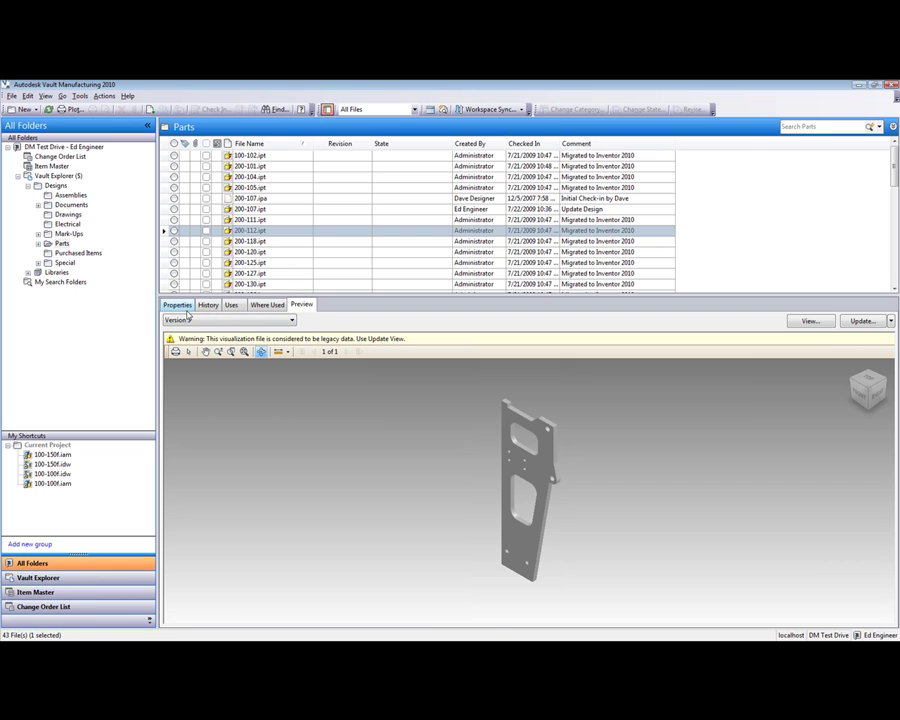
Step: Show where 200-112.ipt is used, including 100-100f.iam, 100-150f.iam and 000-000f.iam
{"action": "left_click", "coordinate": [267, 304]}
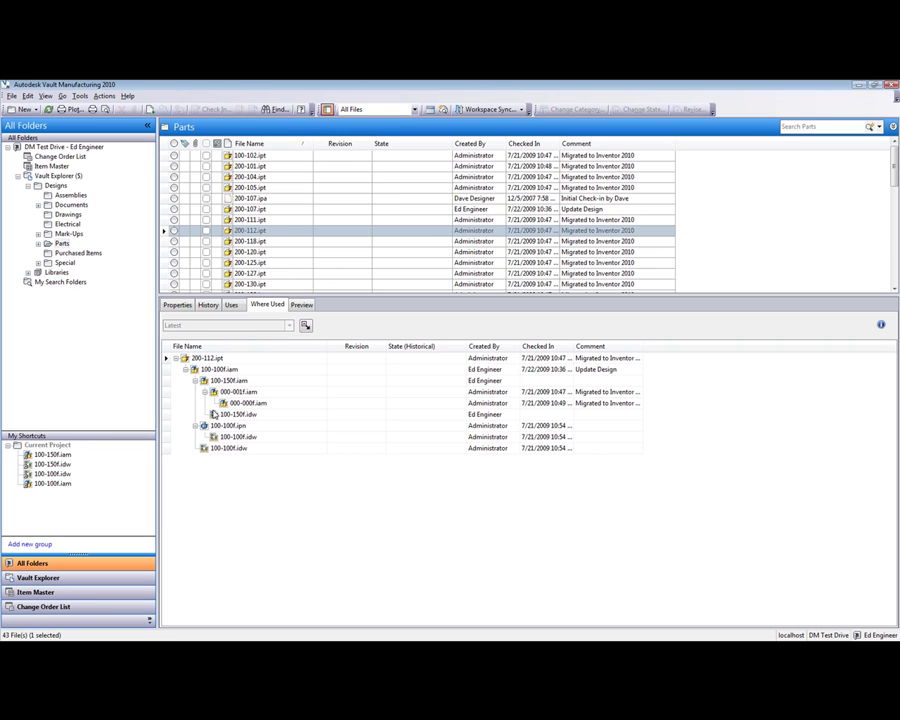
Step: Open the context menu of the 100-100f.iam assembly in the Where Used tree
{"action": "left_click", "coordinate": [228, 450]}
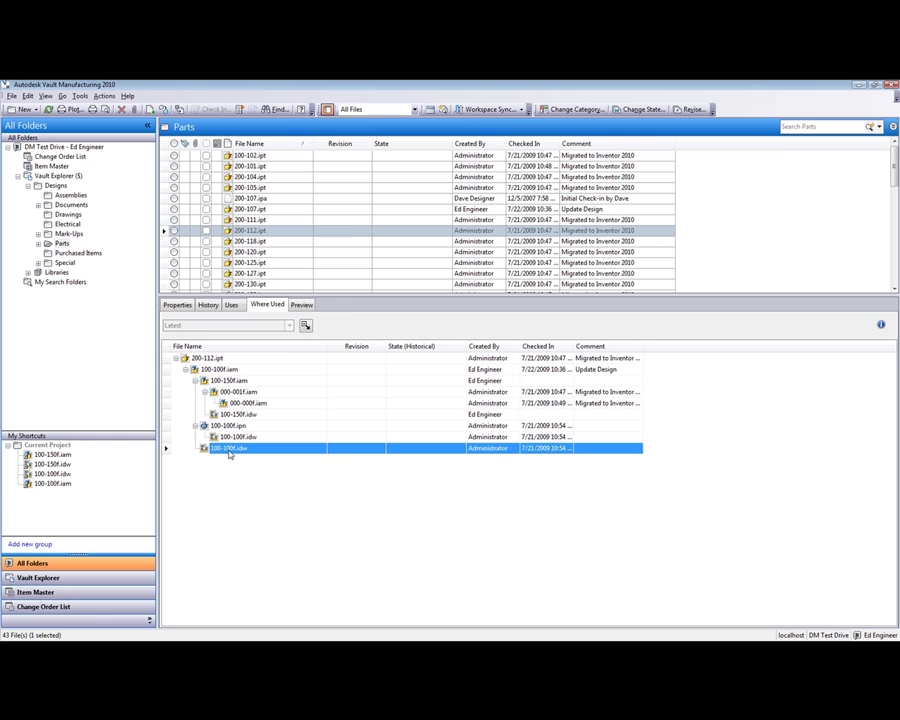
{"action": "right_click", "coordinate": [229, 454]}
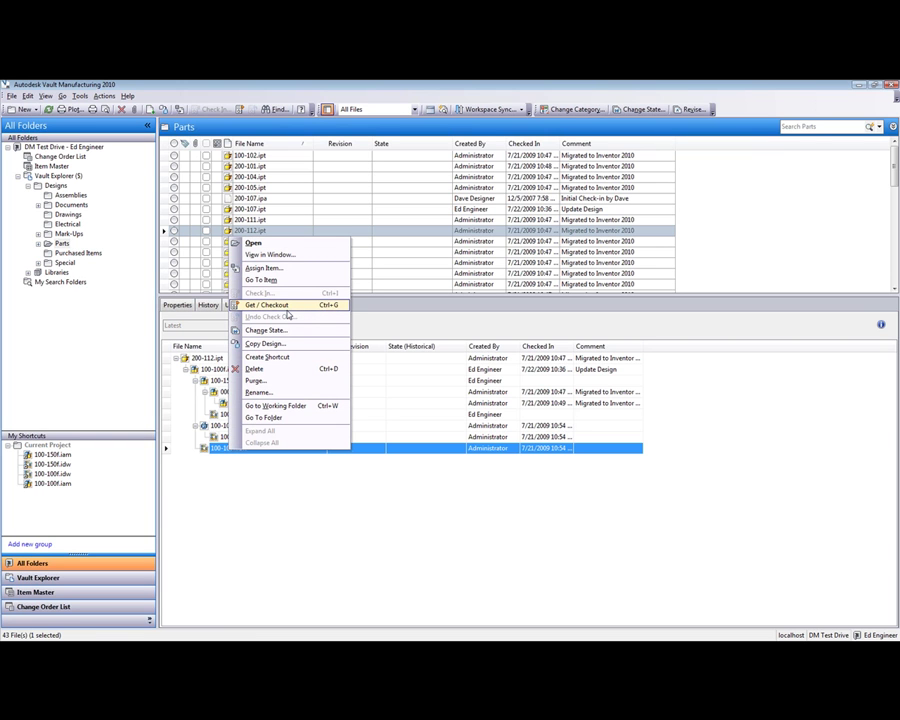
{"action": "left_click", "coordinate": [261, 524]}
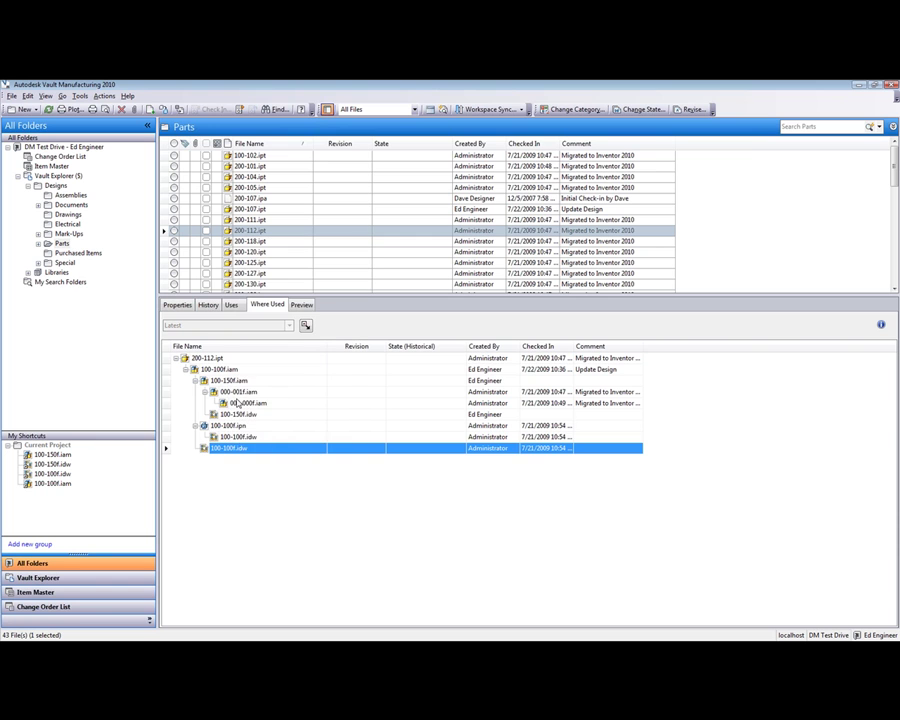
{"action": "left_click", "coordinate": [222, 370]}
{"action": "right_click", "coordinate": [222, 370]}
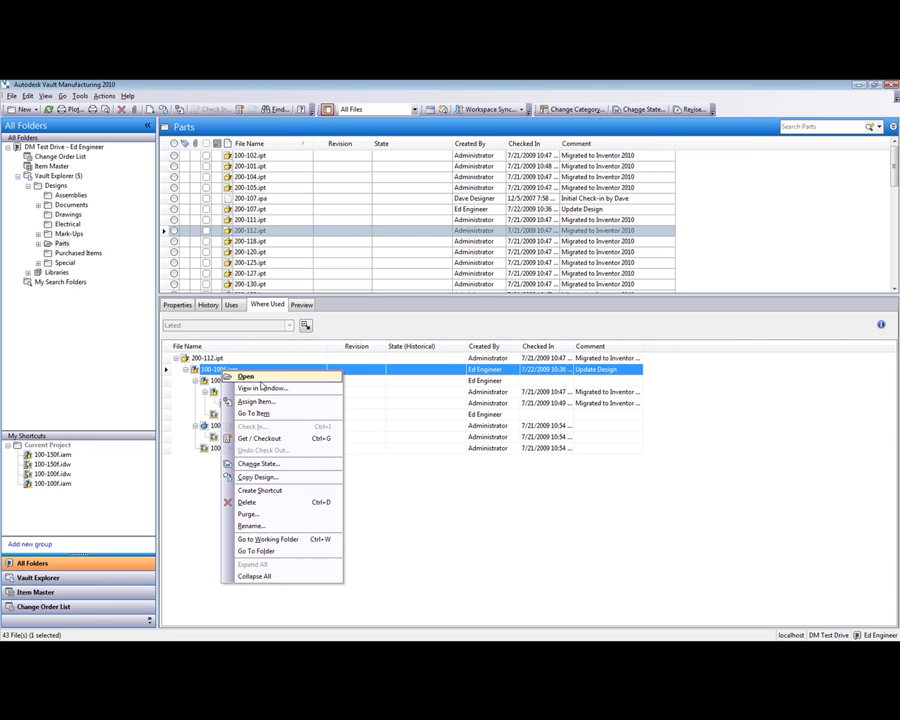
{"action": "left_click", "coordinate": [261, 389]}
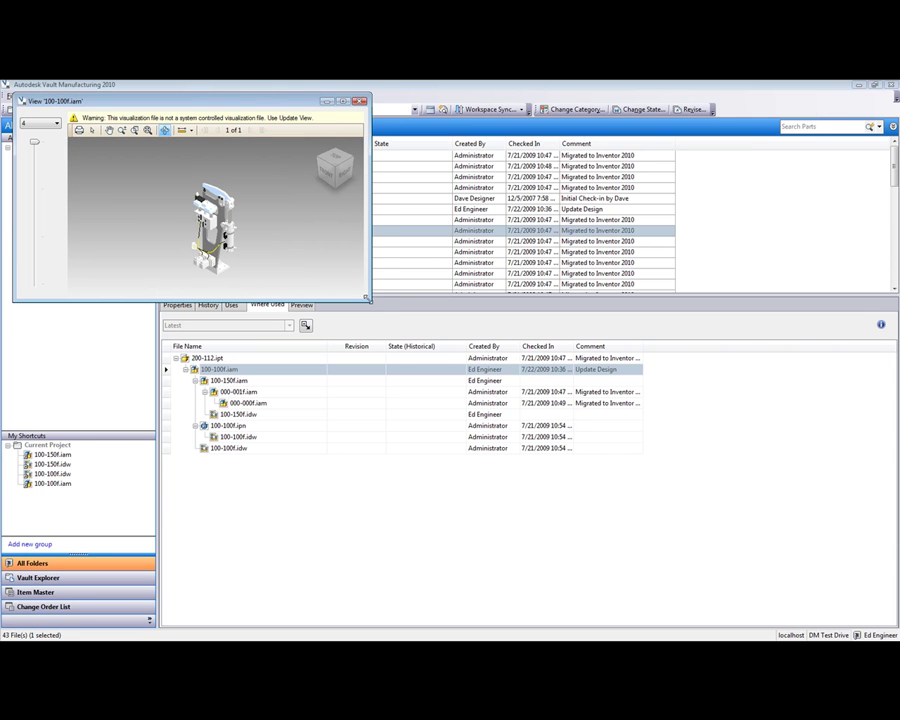
{"action": "left_click_drag", "start_coordinate": [366, 300], "coordinate": [589, 519]}
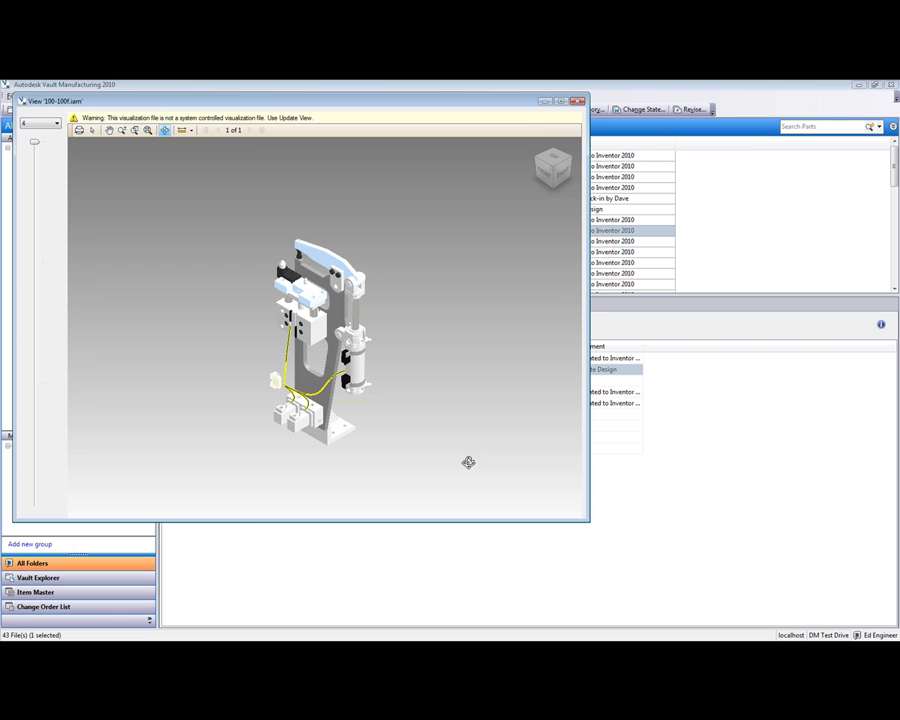
{"action": "scroll", "coordinate": [327, 323], "scroll_direction": "up", "scroll_amount": 3}
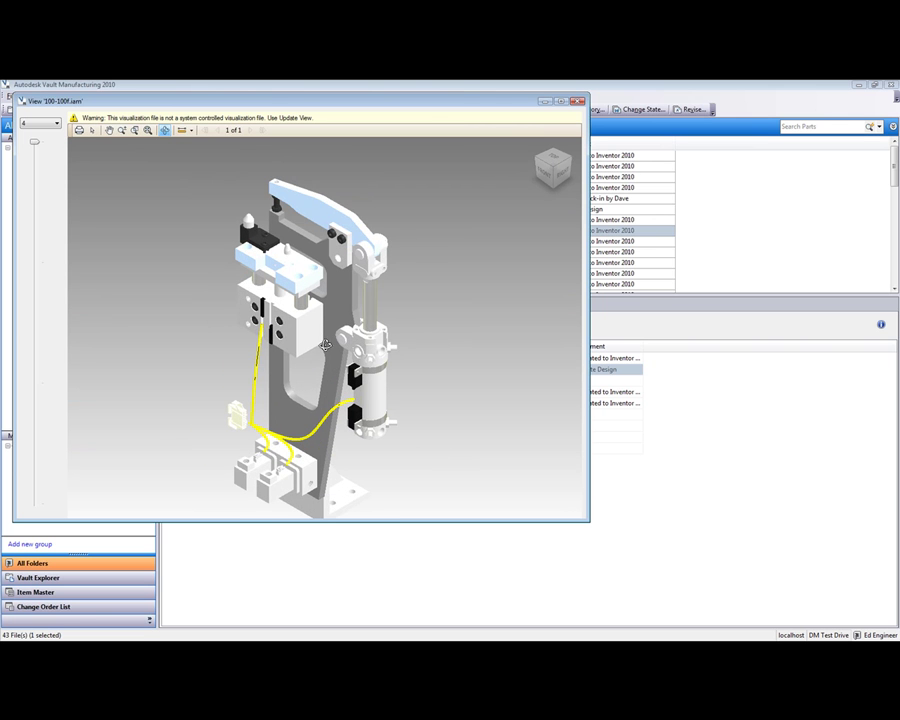
{"action": "left_click_drag", "start_coordinate": [214, 280], "coordinate": [437, 310]}
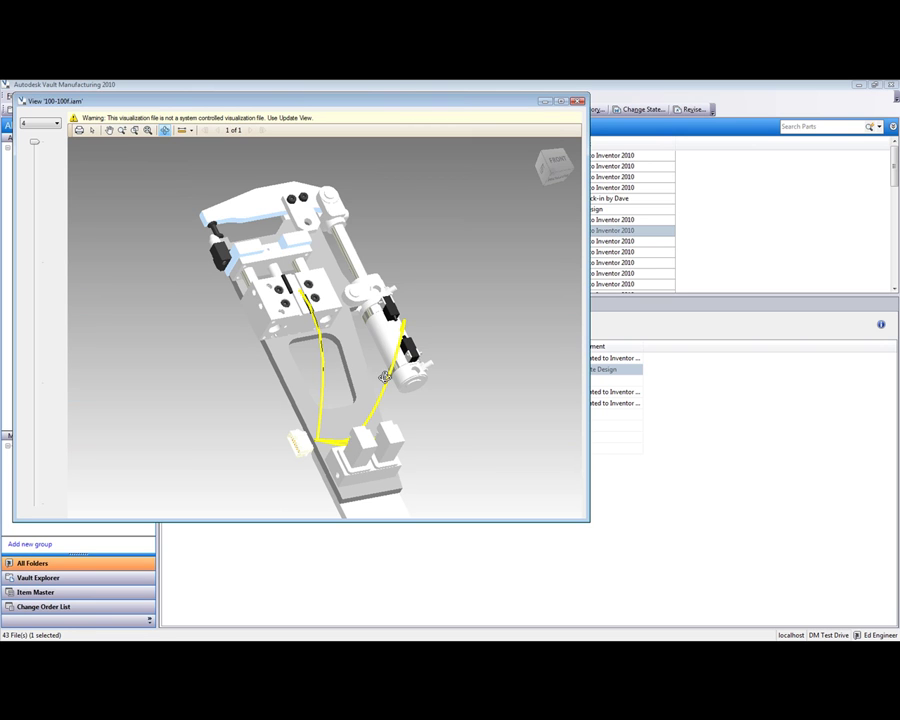
{"action": "left_click_drag", "start_coordinate": [384, 376], "coordinate": [307, 230]}
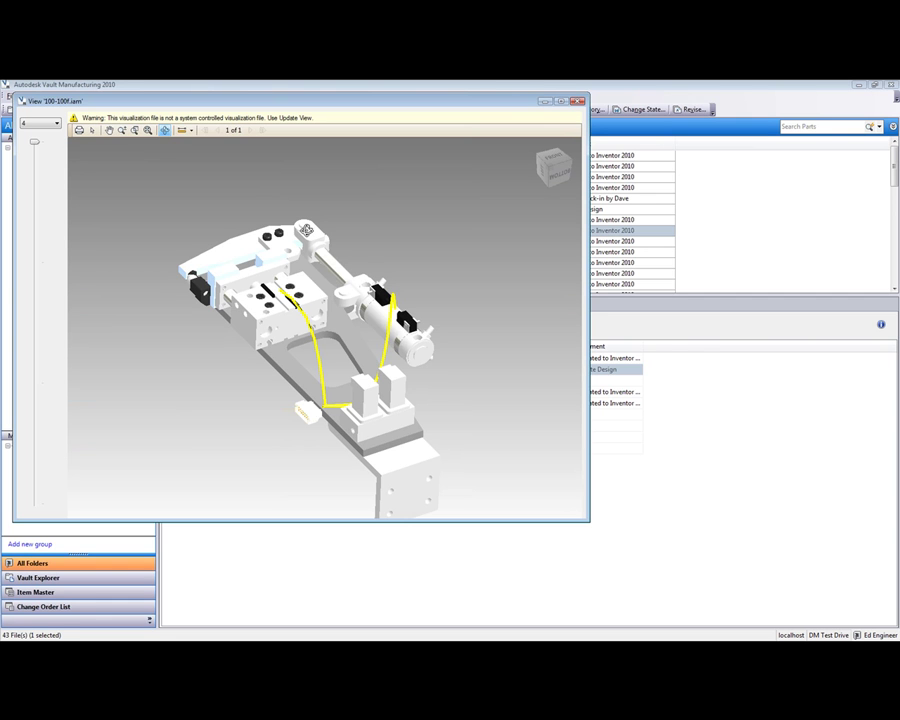
{"action": "left_click", "coordinate": [577, 101]}
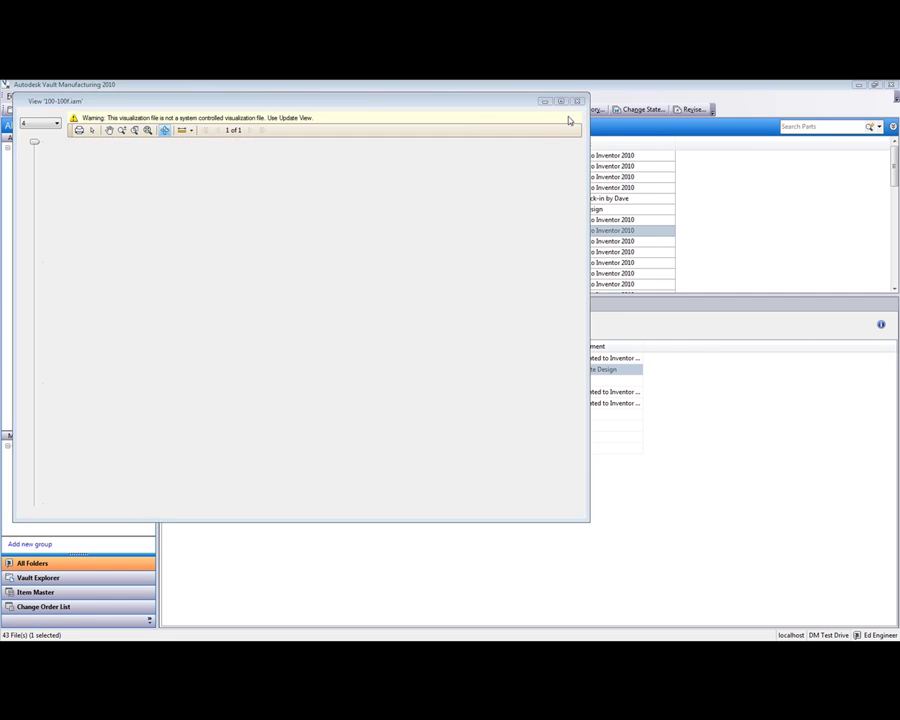
Step: Launch Copy Design on 100-100f.iam, listing 100-100f (2).iam and its drawings as copies
{"action": "right_click", "coordinate": [221, 370]}
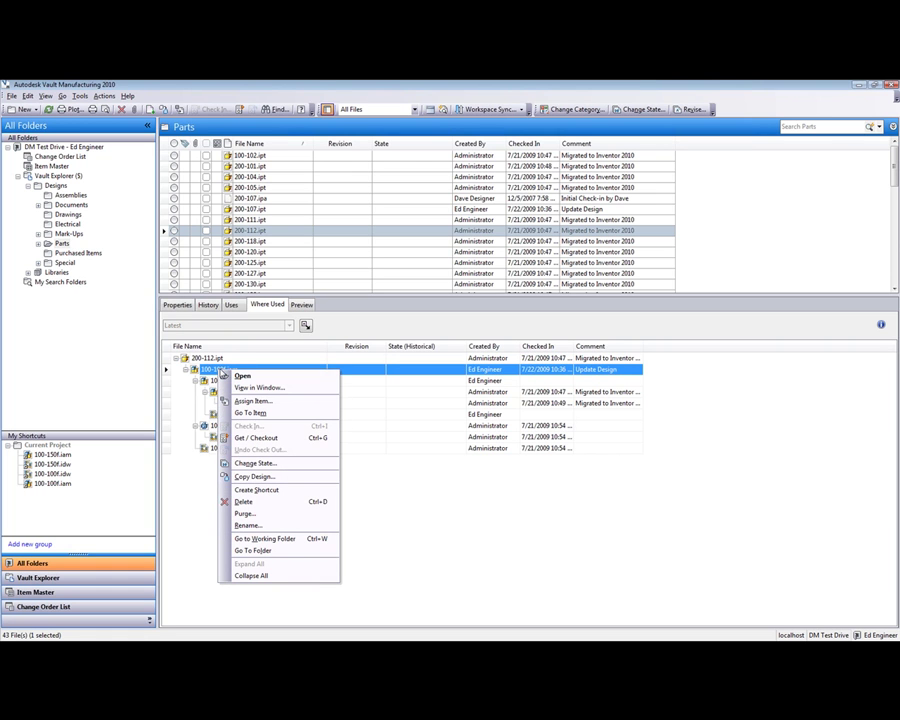
{"action": "left_click", "coordinate": [285, 477]}
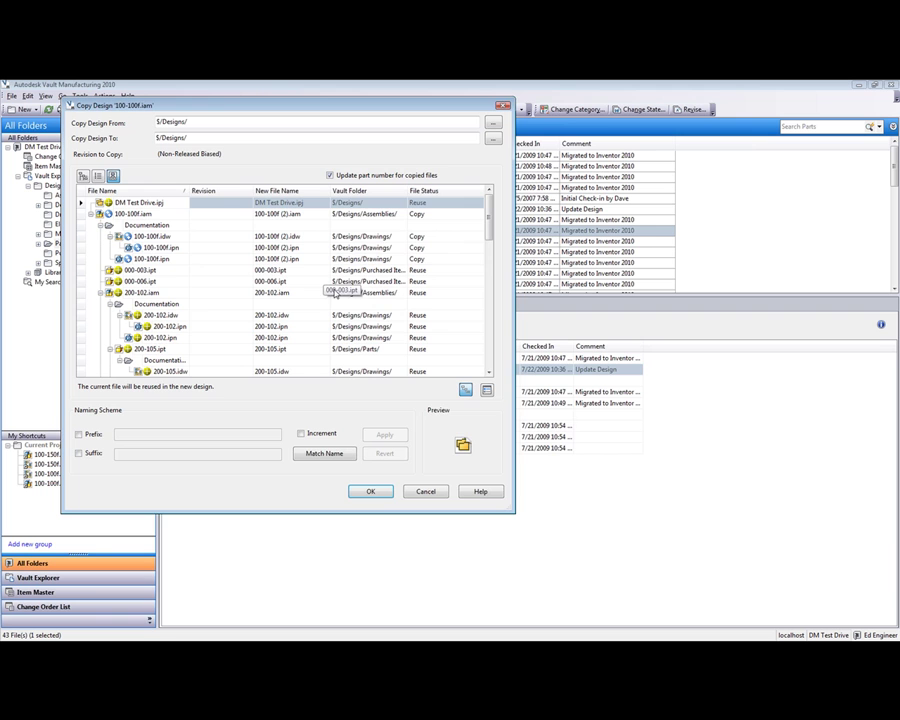
{"action": "left_click", "coordinate": [478, 490]}
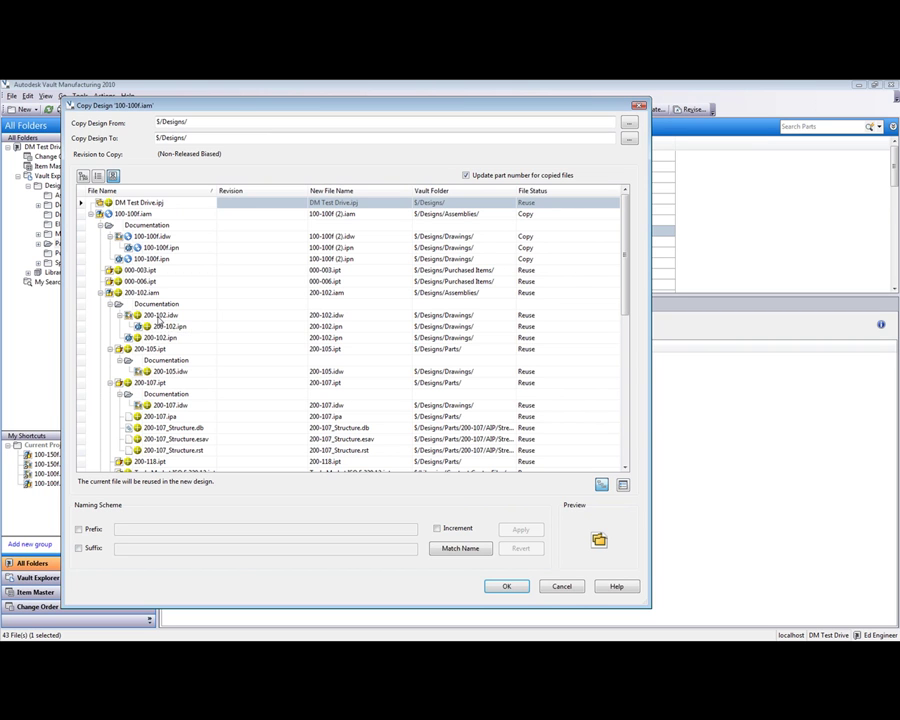
Step: Collapse the 200-102, 200-103, 200-106, HA and SMC branches, then select 200-112.ipt
{"action": "left_click", "coordinate": [100, 294]}
{"action": "left_click", "coordinate": [100, 304]}
{"action": "left_click", "coordinate": [100, 315]}
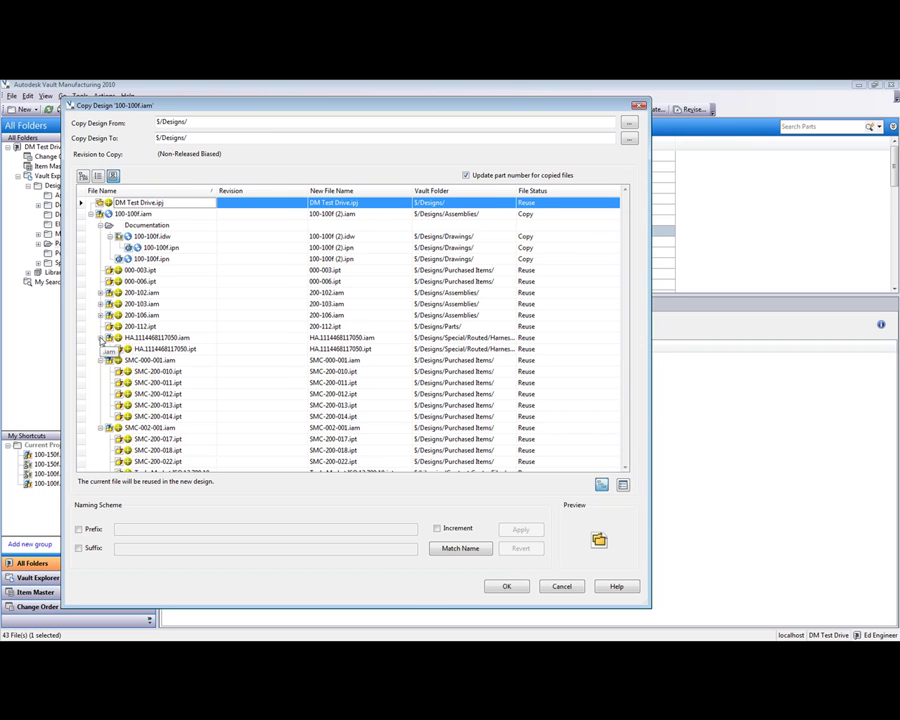
{"action": "left_click", "coordinate": [100, 338]}
{"action": "left_click", "coordinate": [100, 349]}
{"action": "left_click", "coordinate": [100, 360]}
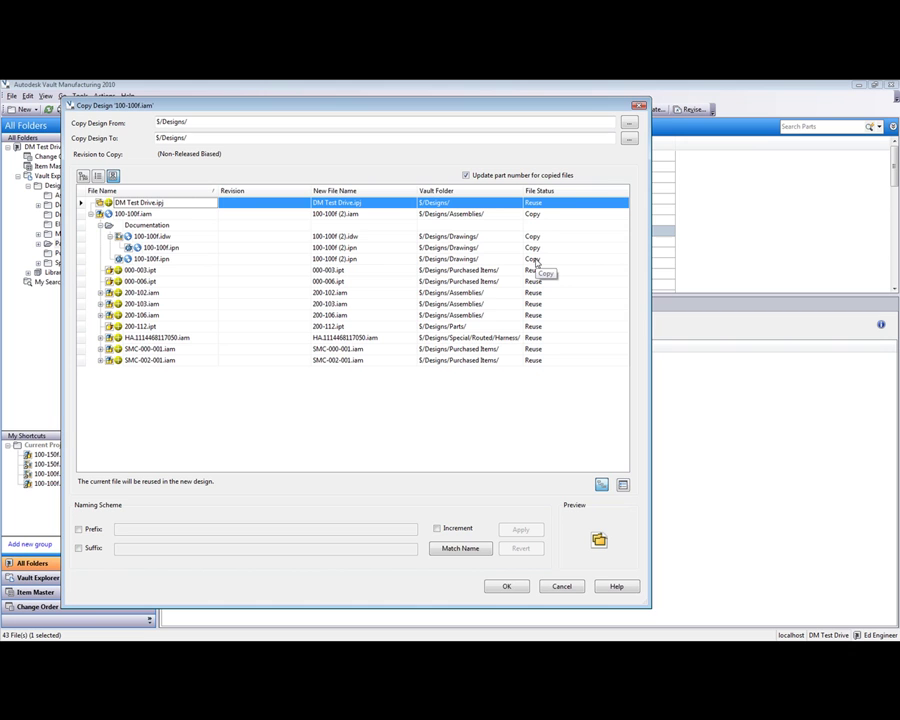
{"action": "left_click", "coordinate": [137, 328]}
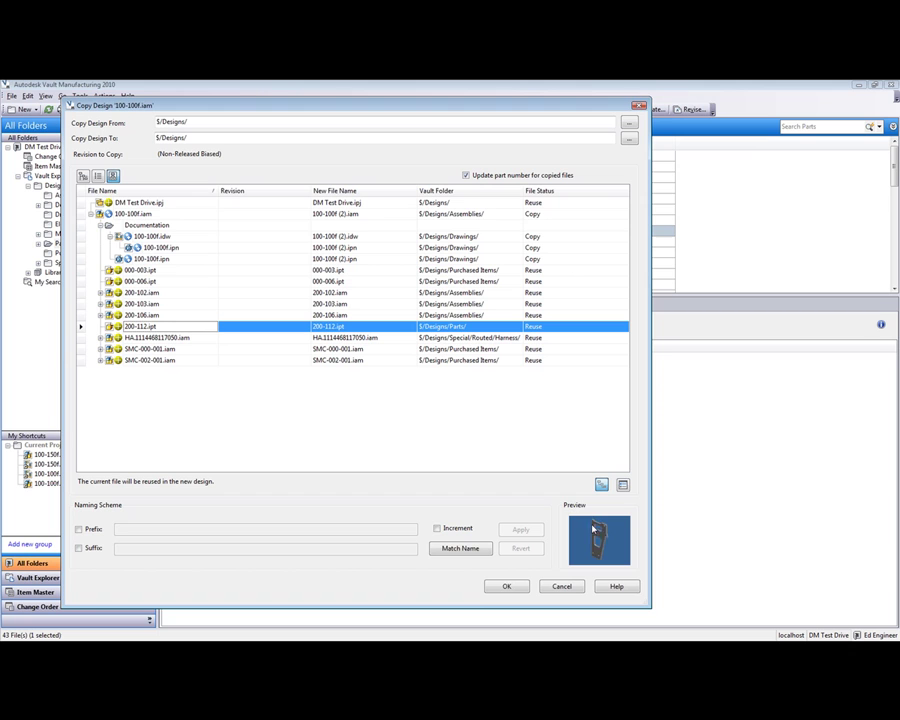
Step: Switch 200-112.ipt from Reuse to Copy so it becomes 200-112 (2).ipt
{"action": "left_click", "coordinate": [118, 327]}
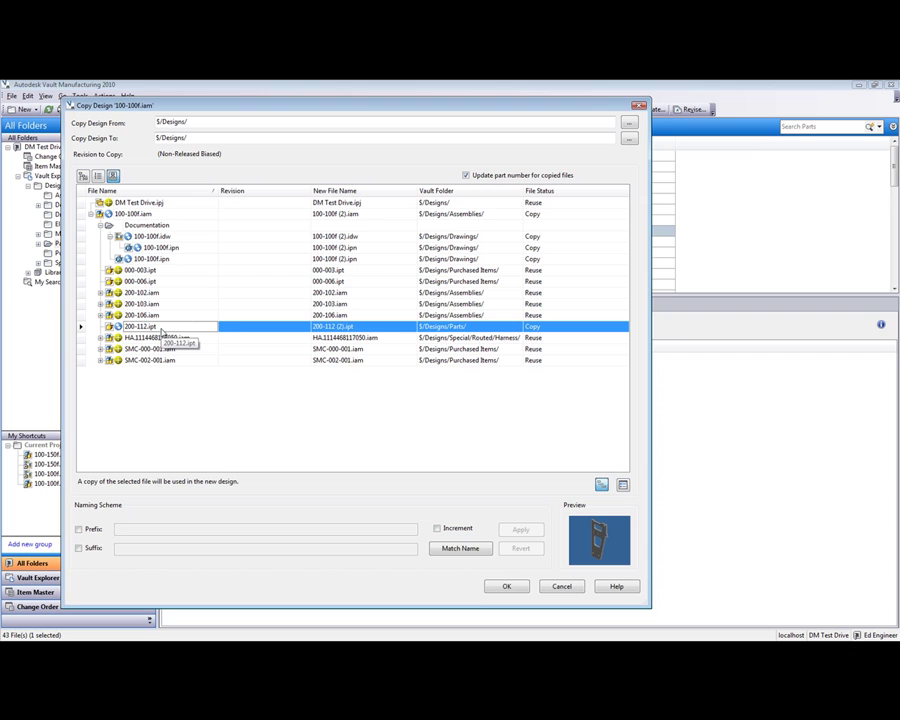
{"action": "right_click", "coordinate": [170, 330]}
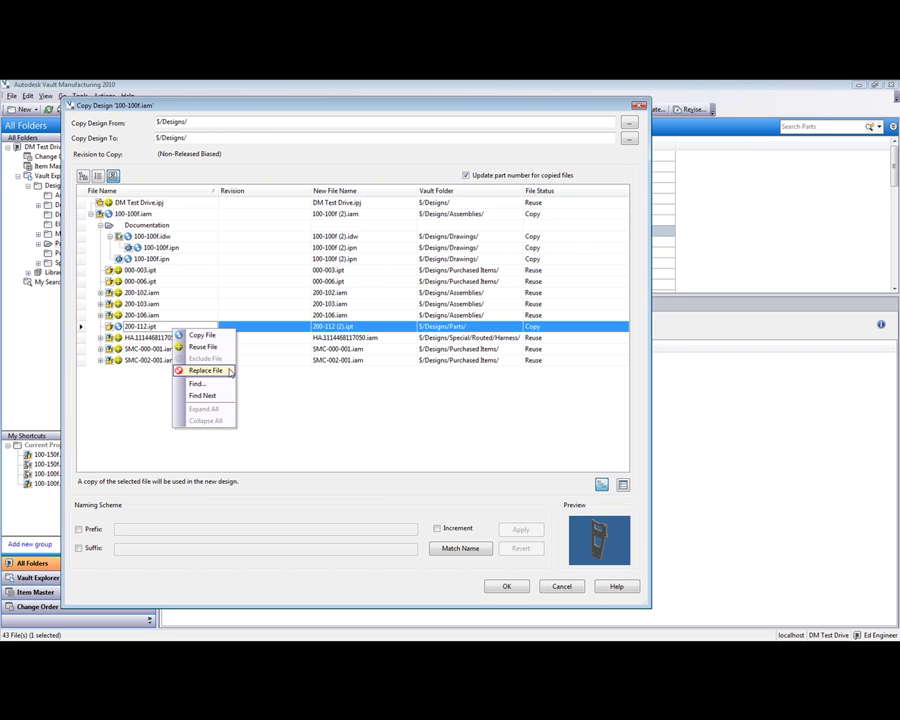
{"action": "left_click", "coordinate": [133, 424]}
Step: Expand HA.1114468117050.iam and set the harness assembly and its part to be copied
{"action": "left_click", "coordinate": [101, 338]}
{"action": "left_click", "coordinate": [140, 338]}
{"action": "left_click", "coordinate": [160, 349]}
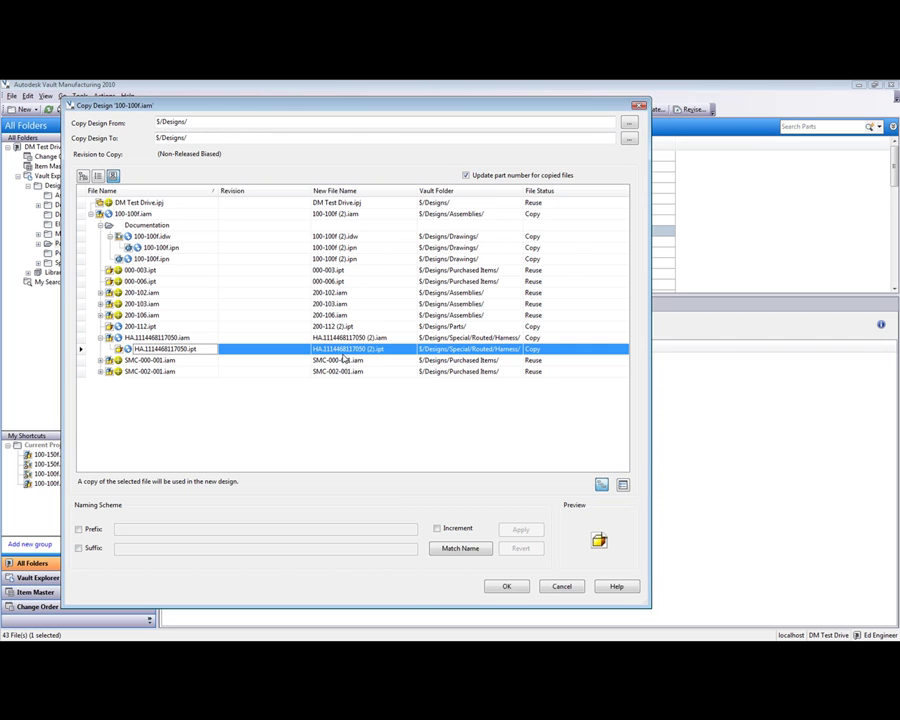
Step: Preview the copied file names with a TEST_ prefix, then restore the defaults
{"action": "left_click", "coordinate": [78, 529]}
{"action": "left_click", "coordinate": [170, 533]}
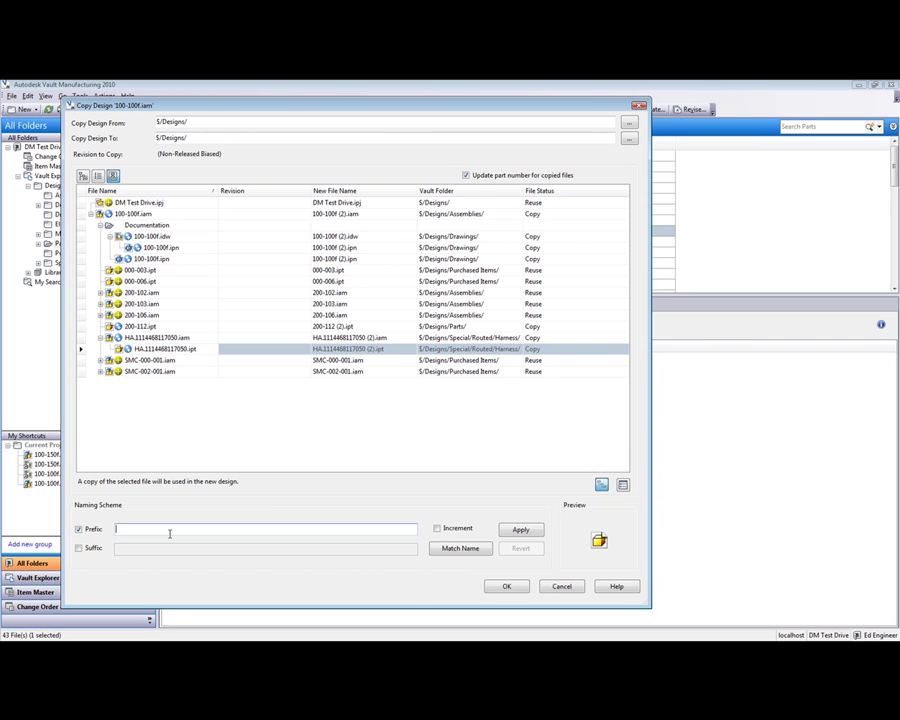
{"action": "type", "text": "TEST_"}
{"action": "left_click", "coordinate": [520, 529]}
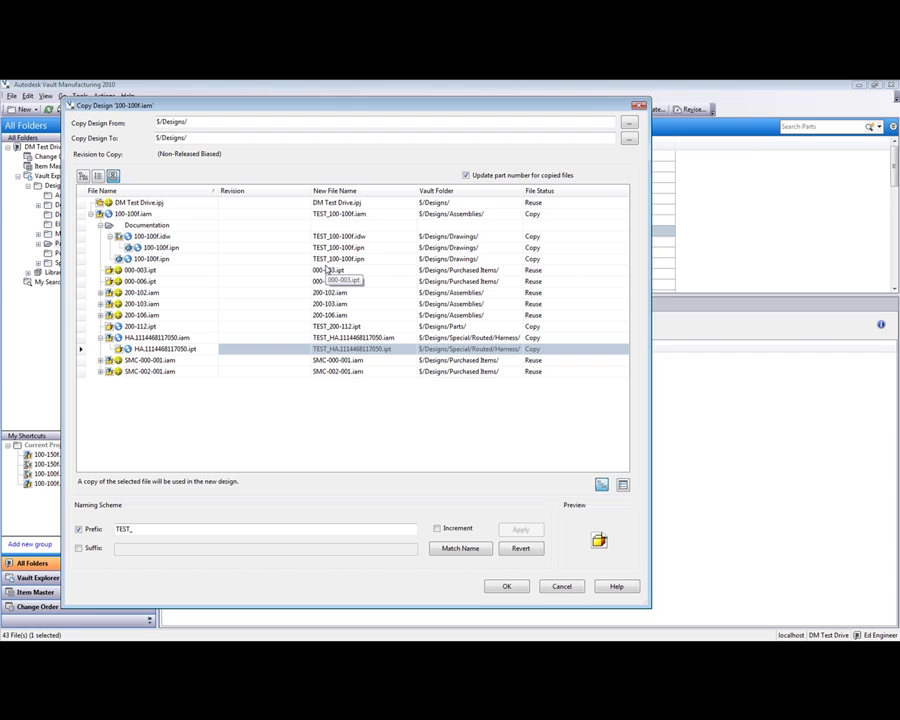
{"action": "left_click", "coordinate": [520, 548]}
Step: Preview the names with a _PROTOTYPE suffix instead of the prefix, then restore the defaults
{"action": "left_click", "coordinate": [78, 529]}
{"action": "left_click", "coordinate": [78, 548]}
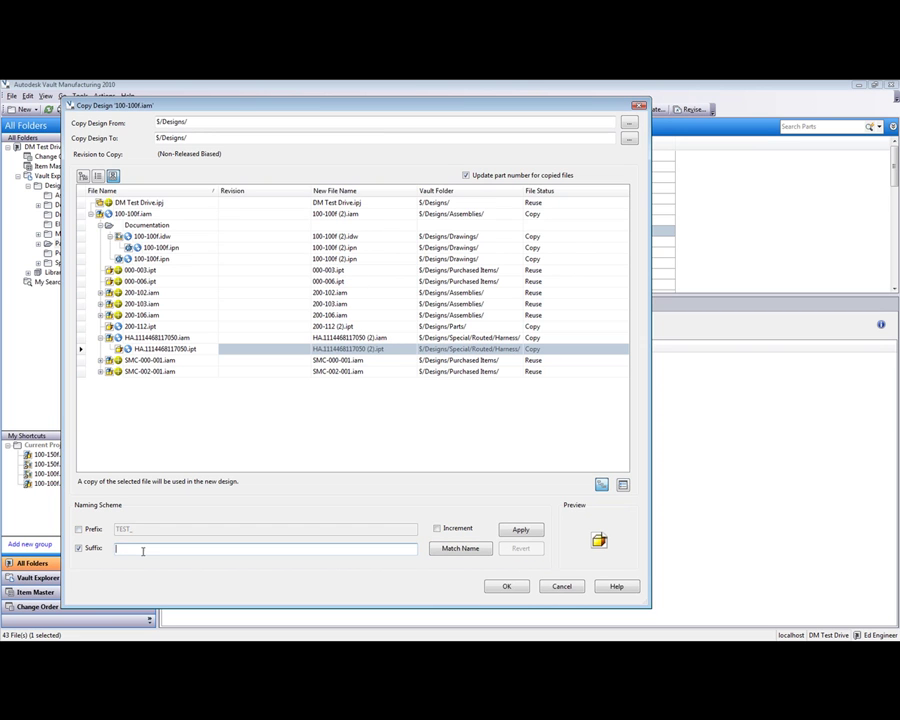
{"action": "left_click", "coordinate": [143, 551]}
{"action": "type", "text": "_PROTOTYPE"}
{"action": "left_click", "coordinate": [520, 529]}
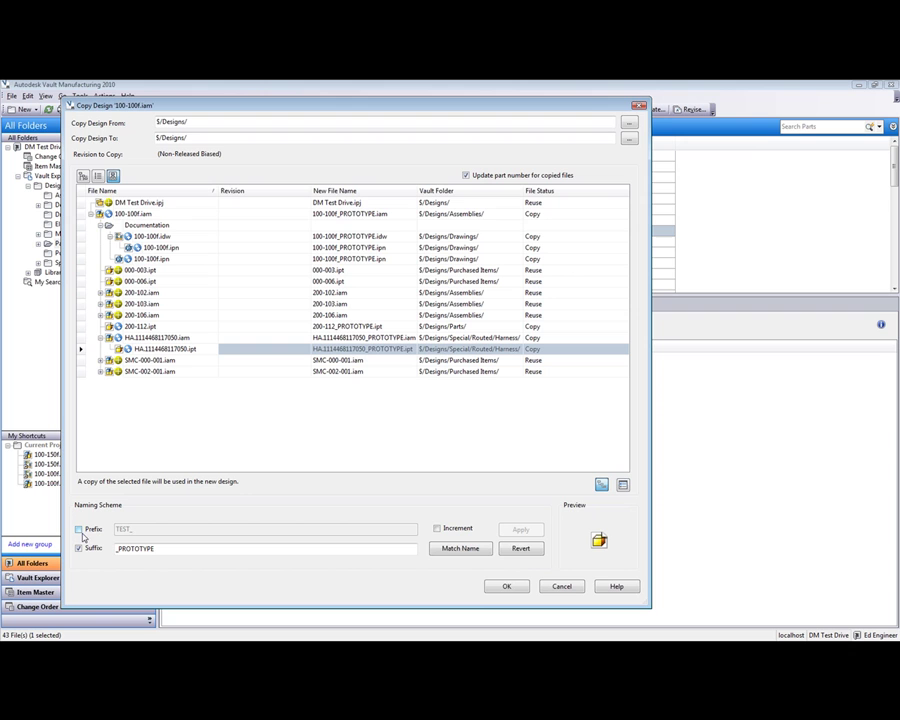
{"action": "left_click", "coordinate": [520, 548]}
Step: Apply both TEST_ prefix and _PROTOTYPE suffix, then revert to the default (2) names
{"action": "left_click", "coordinate": [78, 529]}
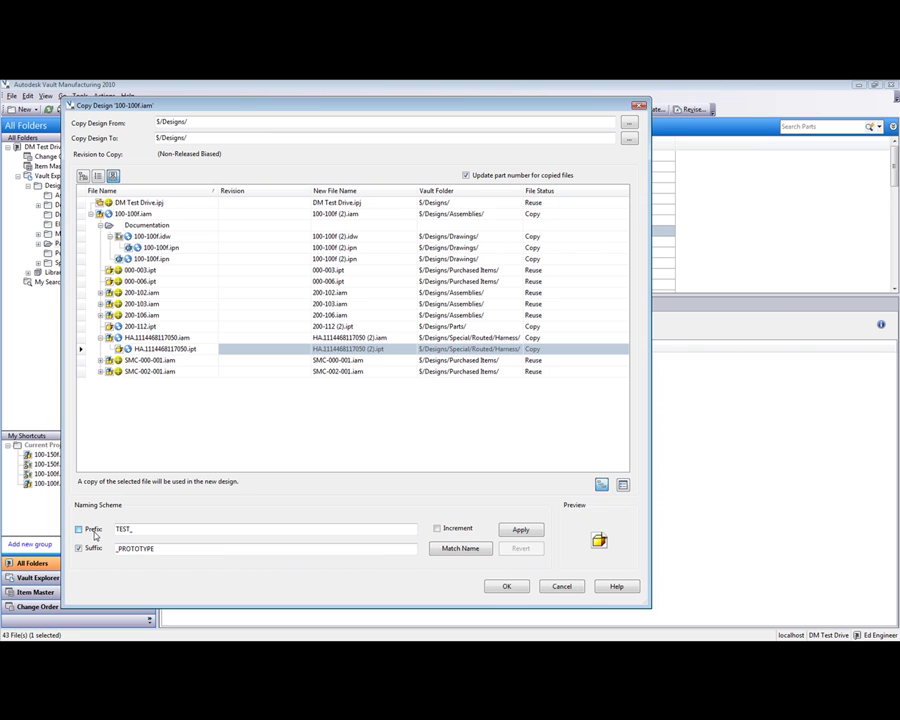
{"action": "left_click", "coordinate": [520, 529]}
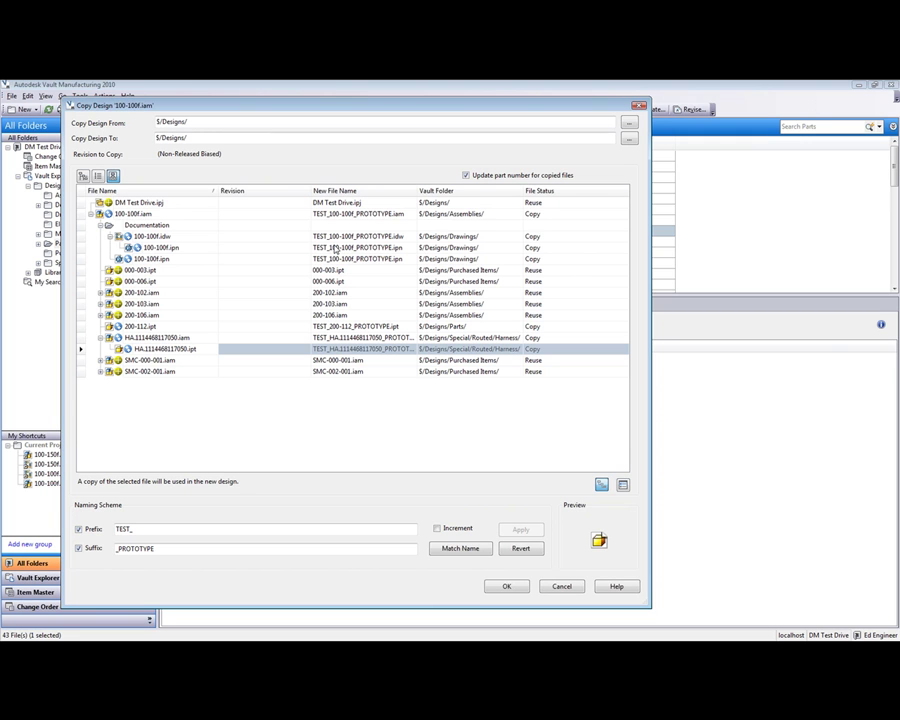
{"action": "left_click", "coordinate": [521, 548]}
{"action": "left_click", "coordinate": [345, 214]}
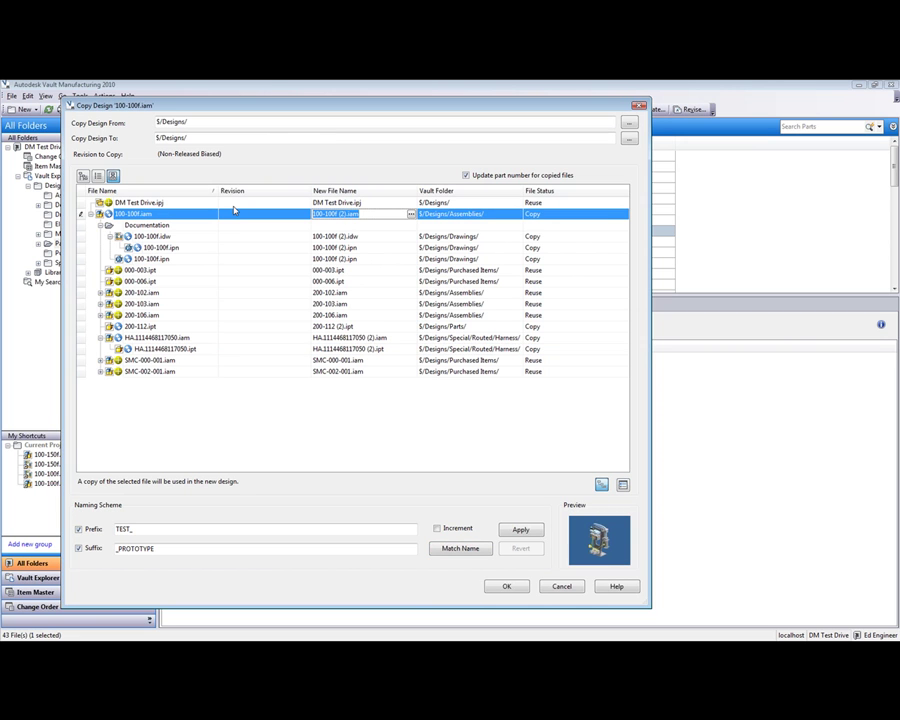
Step: Rename the assembly, drawing and presentation copies to 700-500
{"action": "type", "text": "700-500"}
{"action": "left_click", "coordinate": [357, 238]}
{"action": "type", "text": "7"}
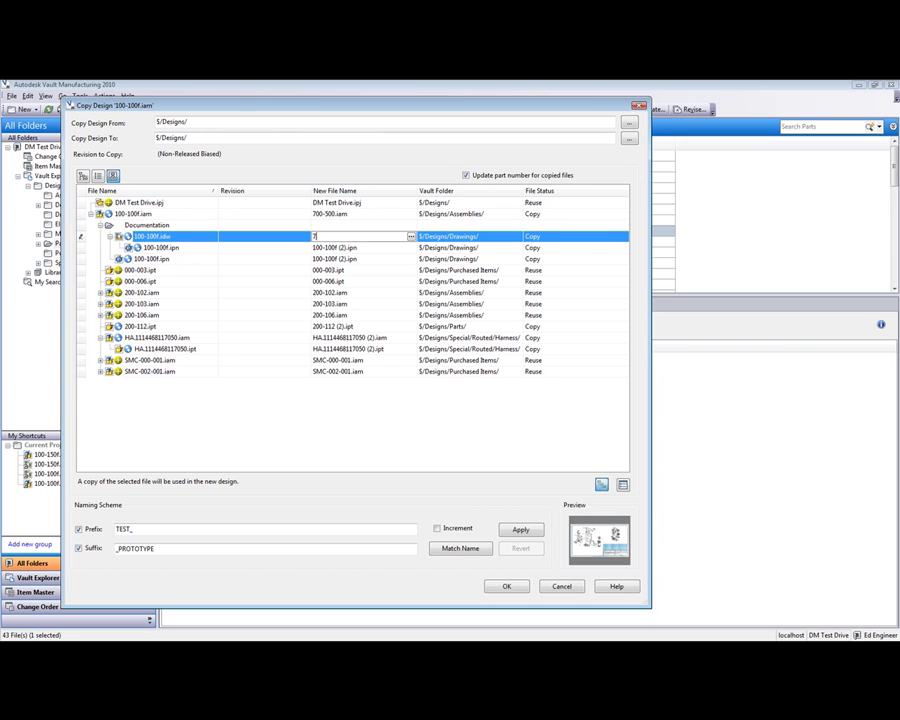
{"action": "type", "text": "00-500"}
{"action": "left_click", "coordinate": [357, 248]}
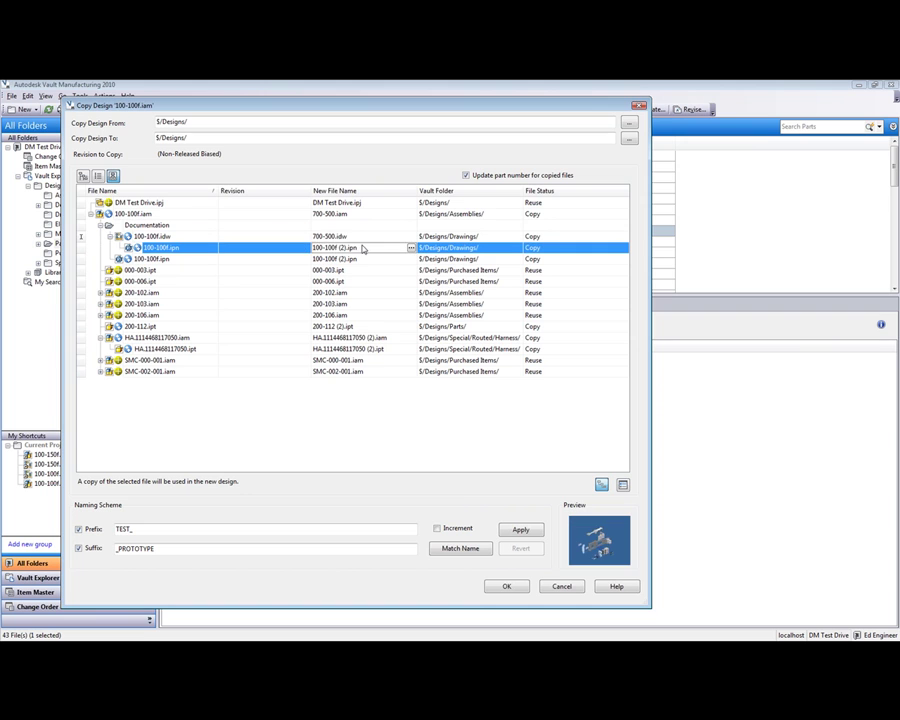
{"action": "left_click_drag", "start_coordinate": [339, 247], "coordinate": [358, 247]}
{"action": "key", "text": "shift+Home"}
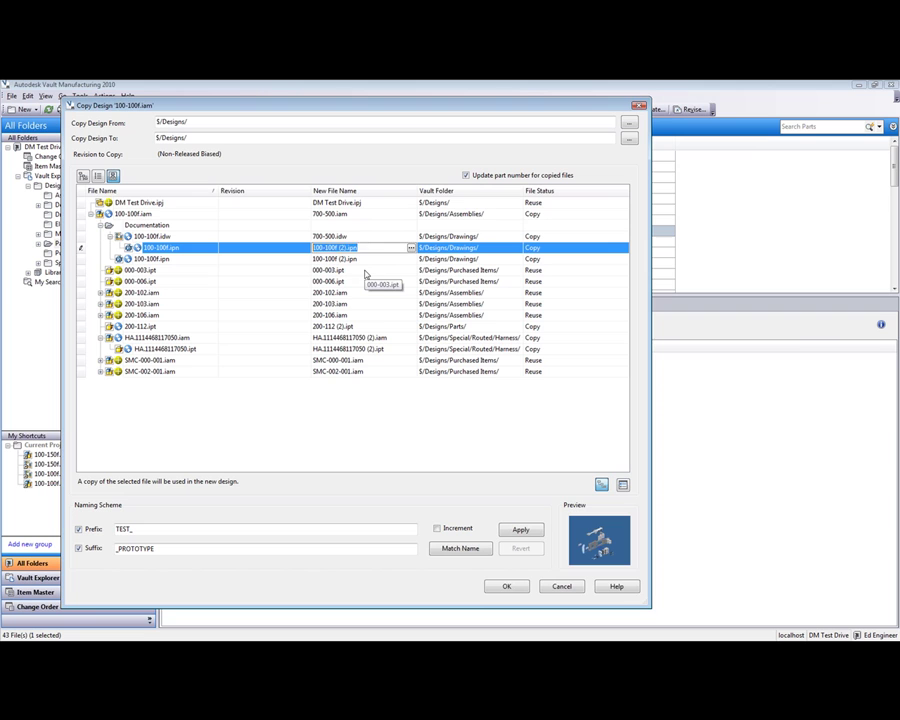
{"action": "type", "text": "700-500"}
{"action": "key", "text": "Return"}
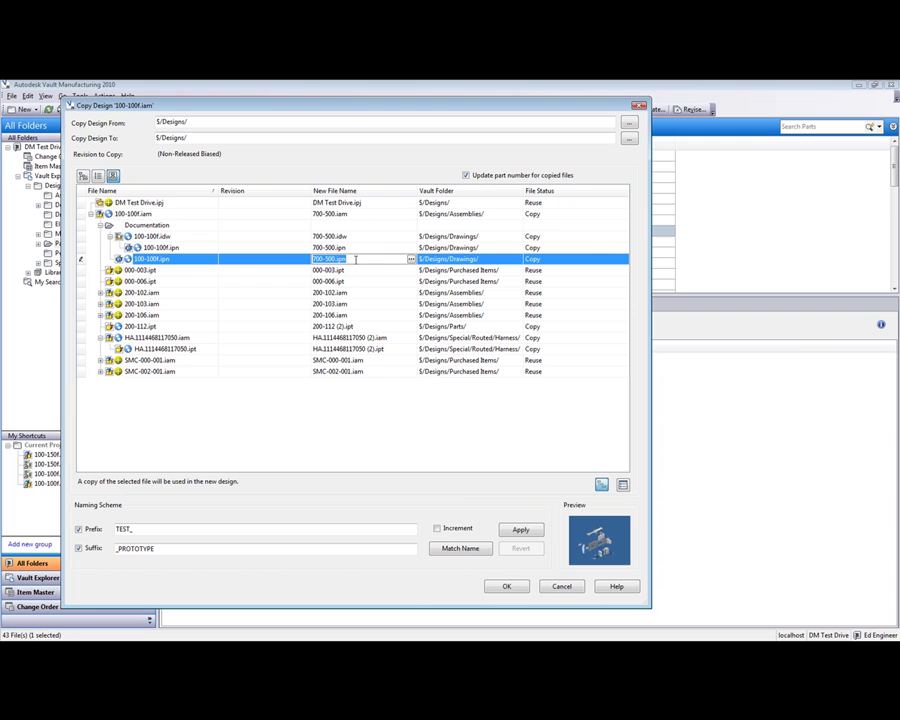
{"action": "left_click_drag", "start_coordinate": [332, 259], "coordinate": [290, 258]}
Step: Rename the 200-112.ipt copy to 700-501 and both harness copies to 700-502
{"action": "left_click", "coordinate": [345, 326]}
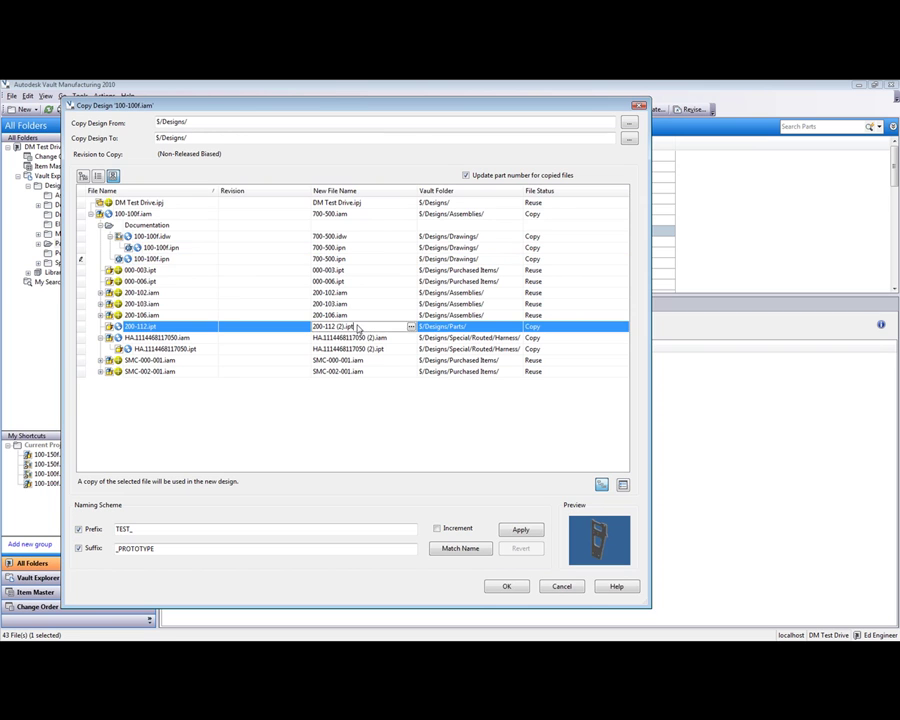
{"action": "type", "text": "7000-501"}
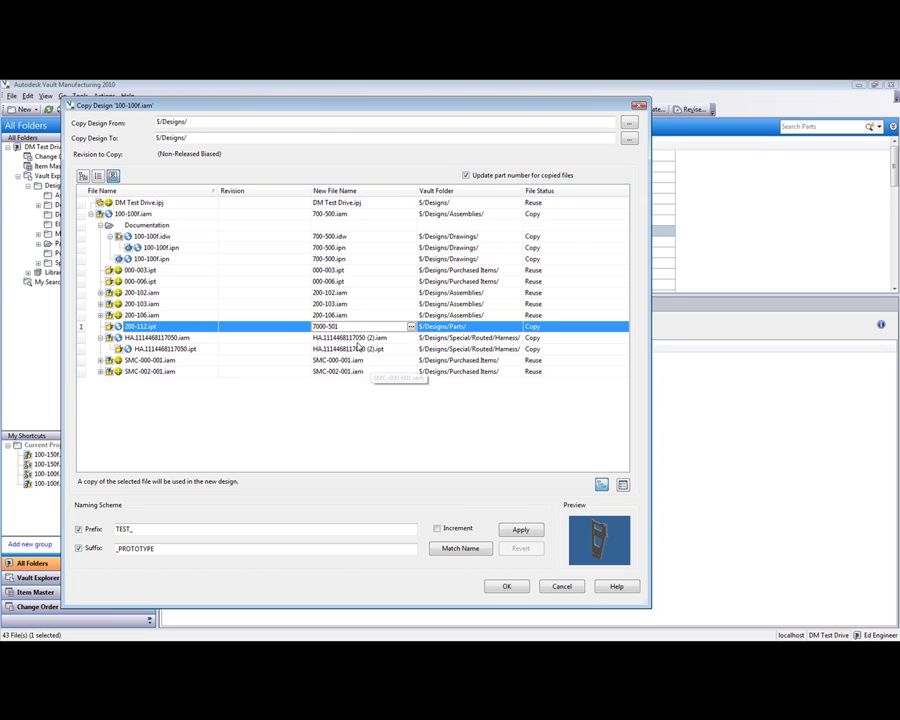
{"action": "left_click", "coordinate": [317, 326]}
{"action": "key", "text": "BackSpace"}
{"action": "left_click", "coordinate": [327, 338]}
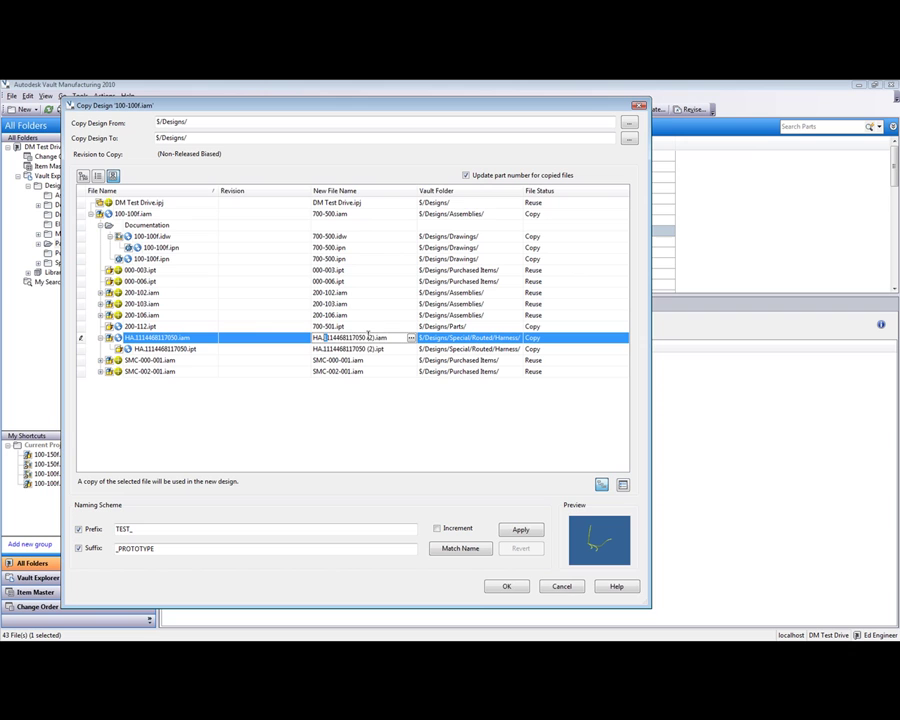
{"action": "type", "text": "700-502"}
{"action": "left_click", "coordinate": [280, 349]}
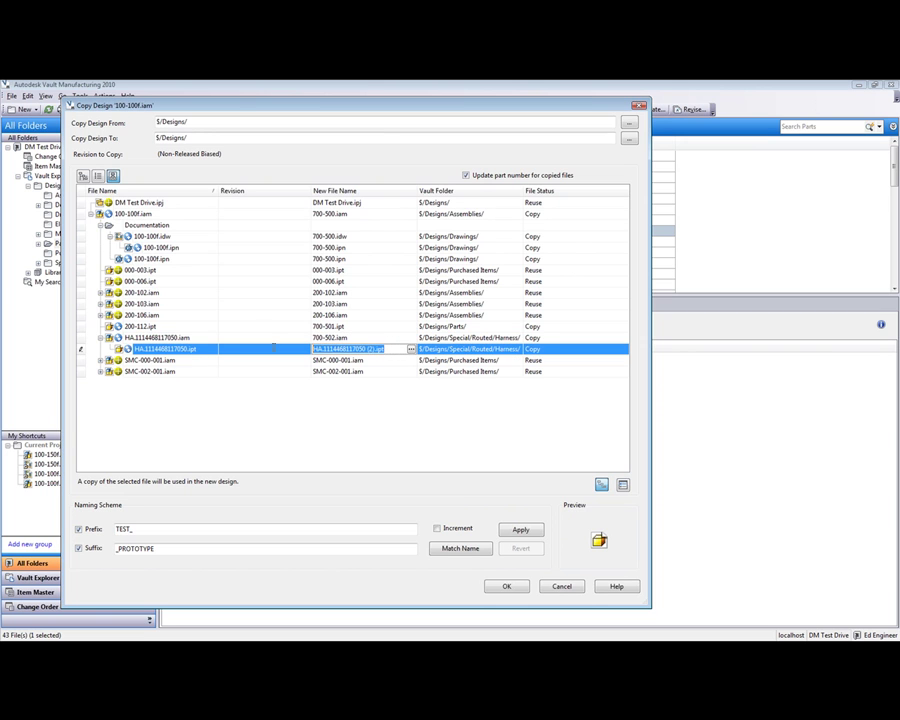
{"action": "type", "text": "700-502"}
{"action": "key", "text": "Return"}
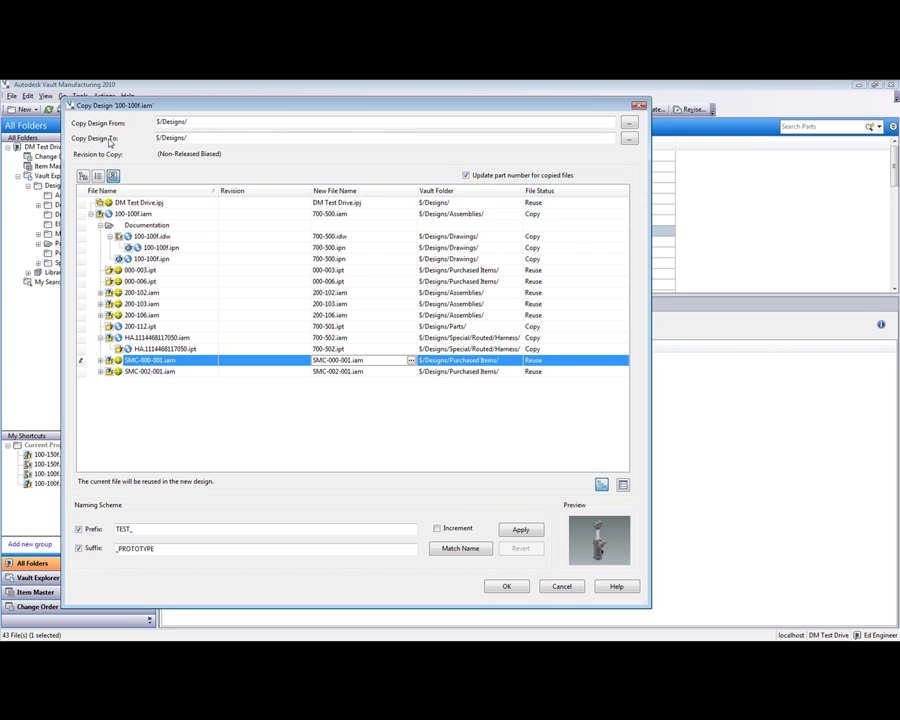
{"action": "left_click", "coordinate": [200, 137]}
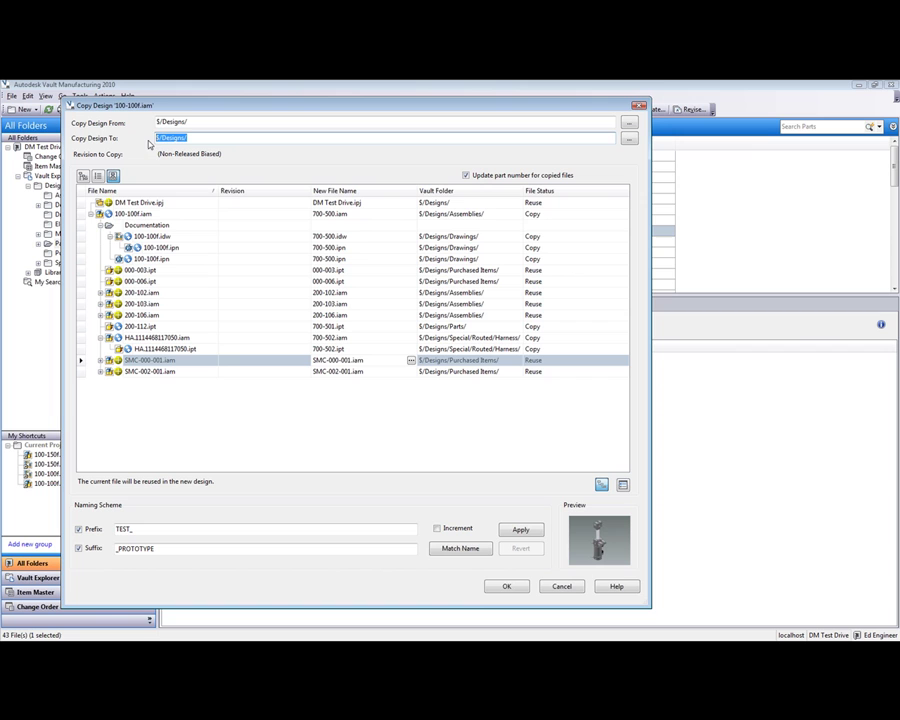
{"action": "left_click", "coordinate": [480, 360]}
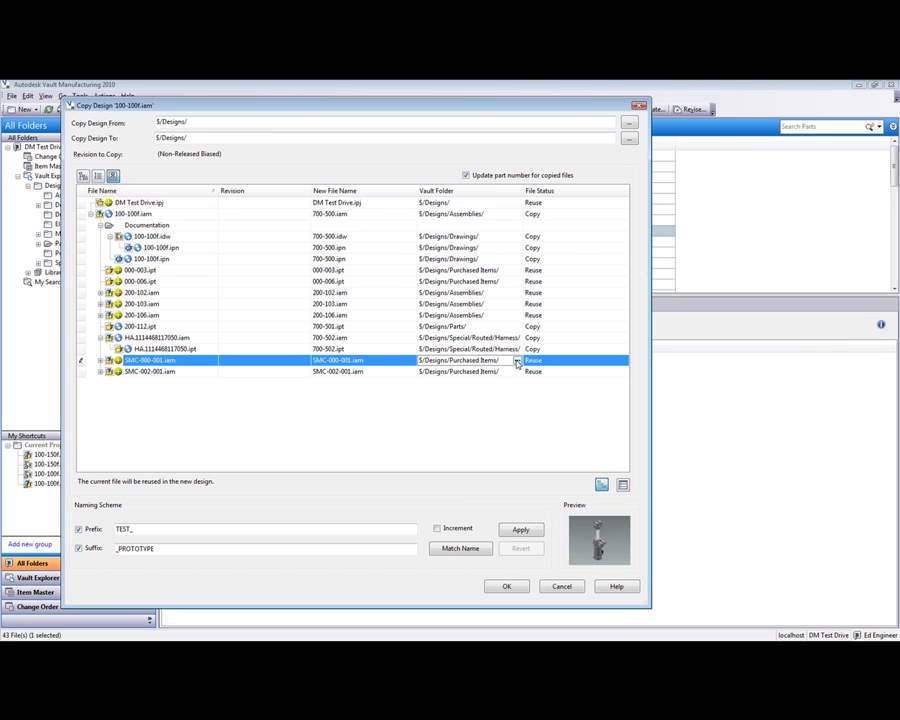
{"action": "left_click", "coordinate": [506, 586]}
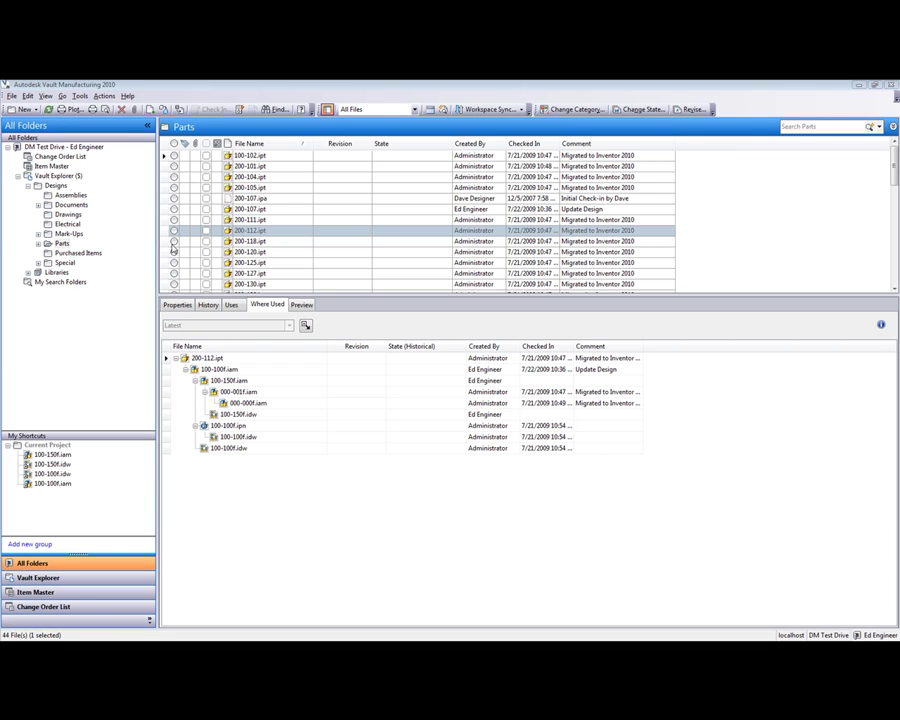
Step: Quick-search the vault for 700* to list the new 700-series files
{"action": "left_click", "coordinate": [63, 176]}
{"action": "left_click", "coordinate": [805, 126]}
{"action": "type", "text": "7"}
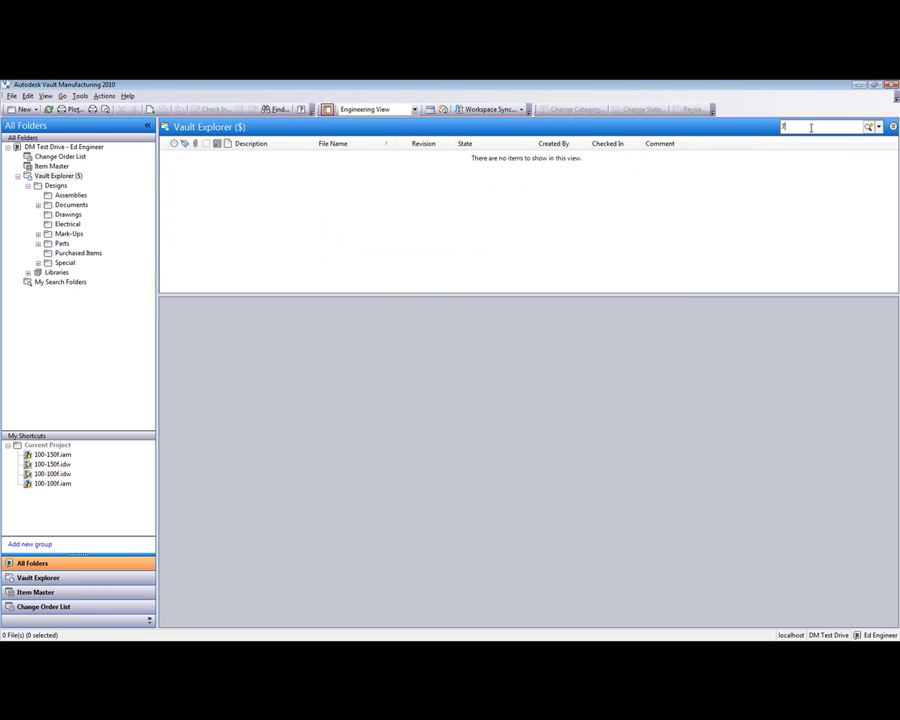
{"action": "type", "text": "00*"}
{"action": "key", "text": "Return"}
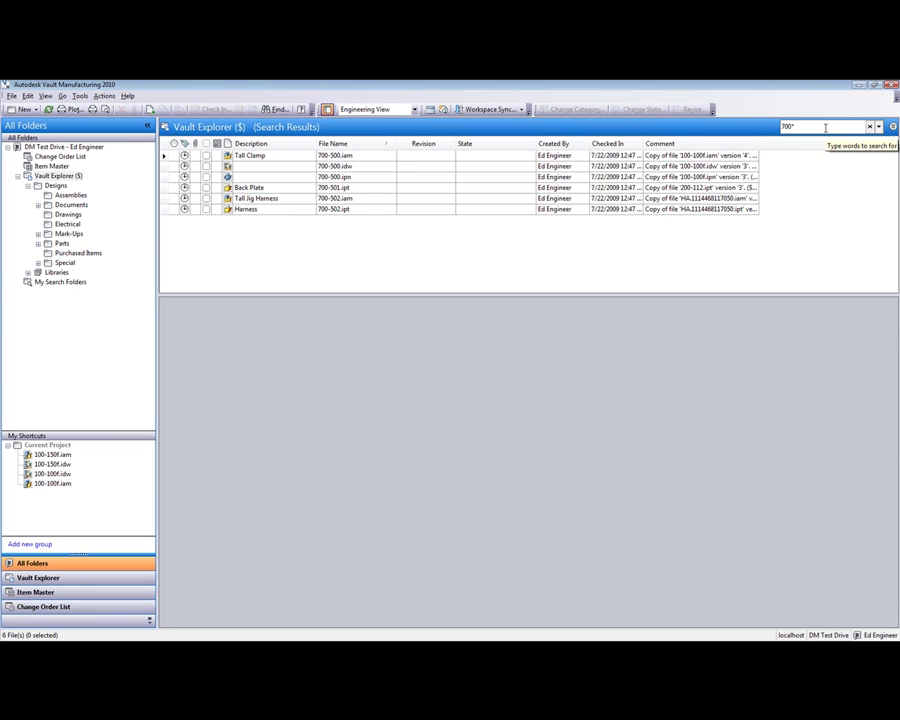
Step: Select Tall Clamp, Back Plate and Tall Jig Harness in the search results
{"action": "left_click", "coordinate": [272, 155]}
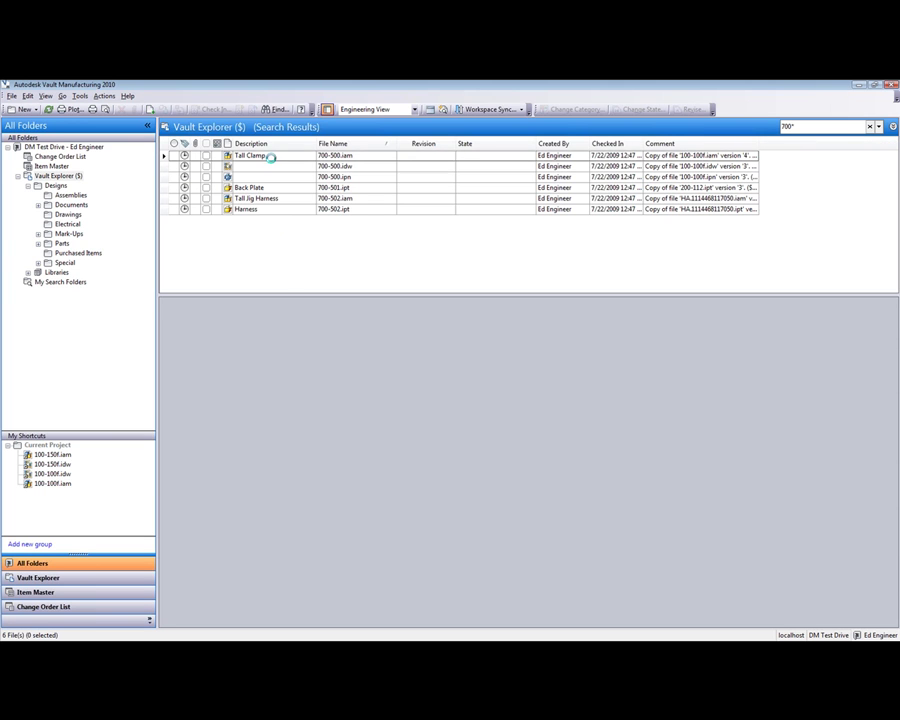
{"action": "left_click", "coordinate": [294, 189], "text": "ctrl"}
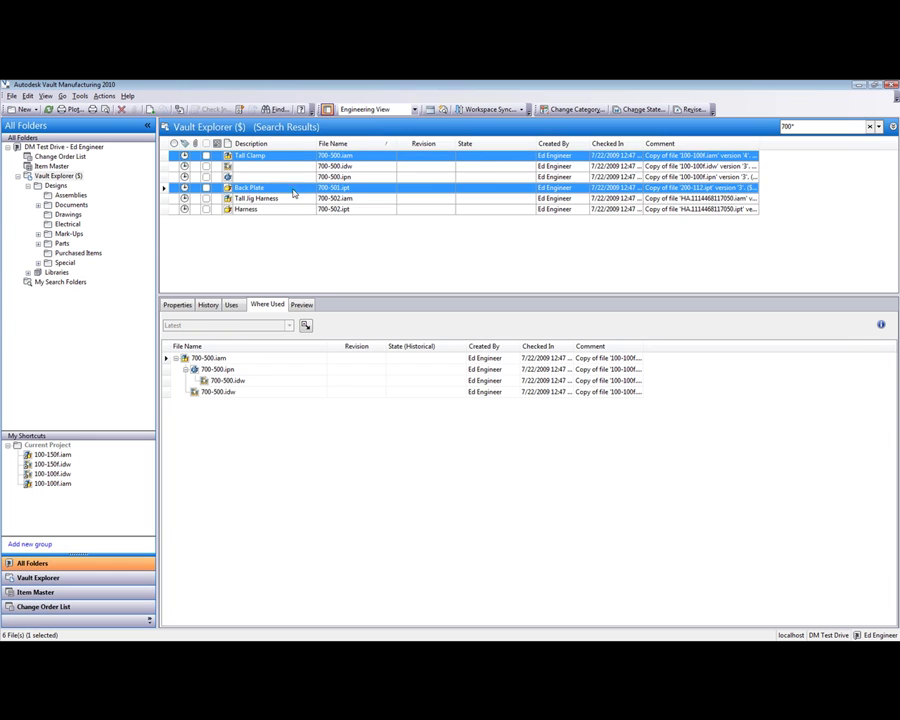
{"action": "left_click", "coordinate": [294, 199], "text": "ctrl"}
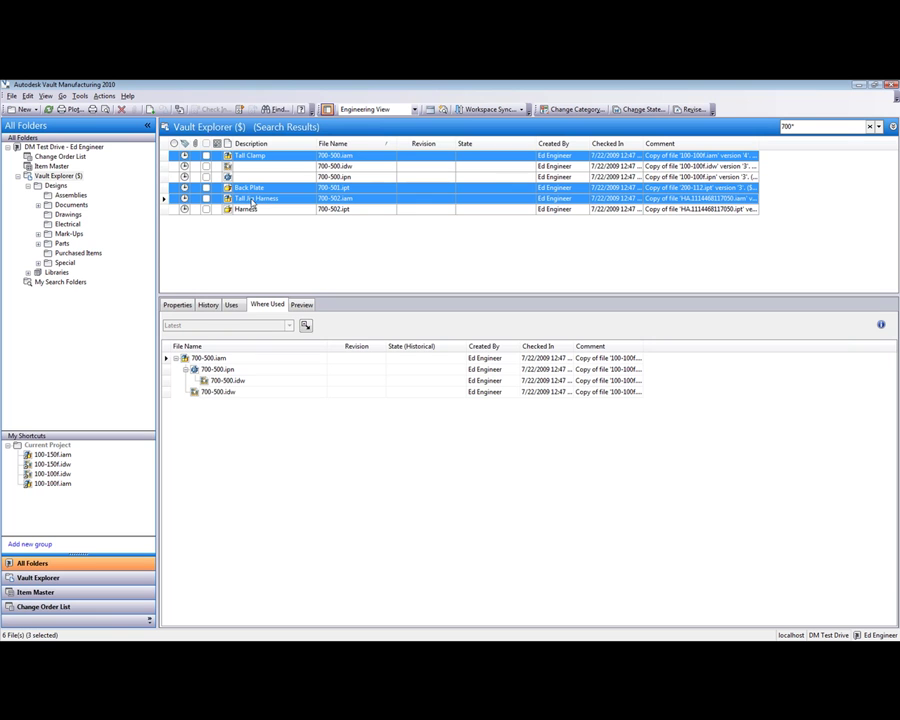
Step: Open the Property Editing Wizard for the three selected files
{"action": "left_click", "coordinate": [28, 96]}
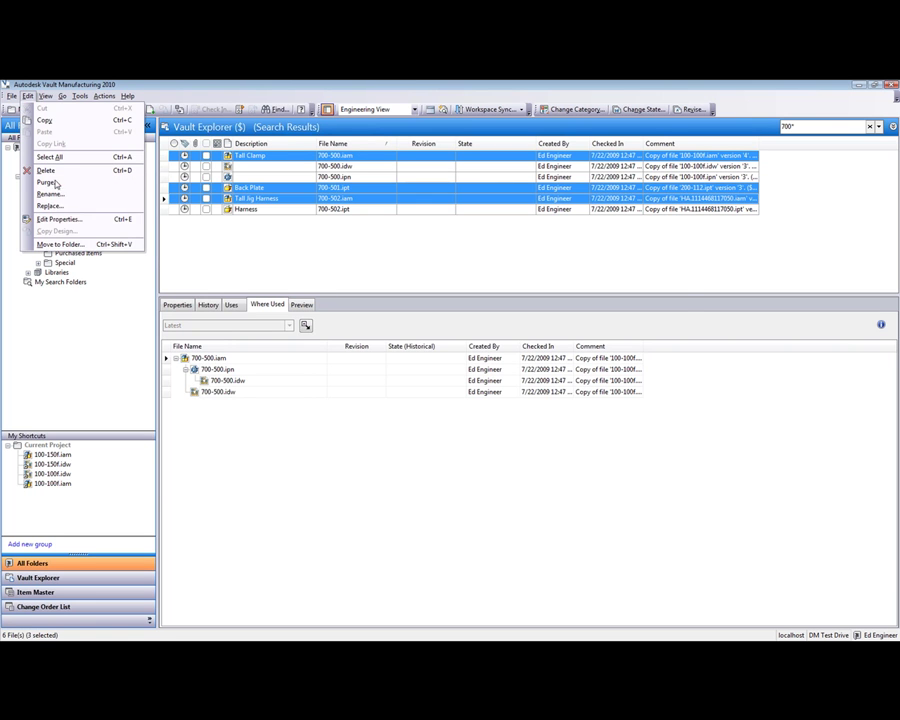
{"action": "left_click", "coordinate": [110, 231]}
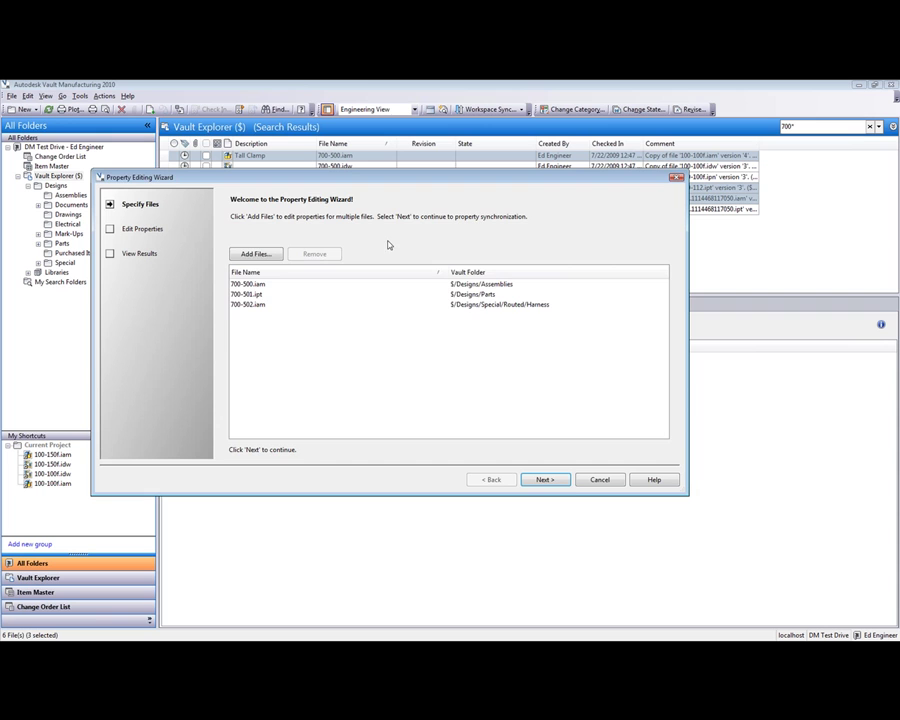
{"action": "left_click", "coordinate": [536, 479]}
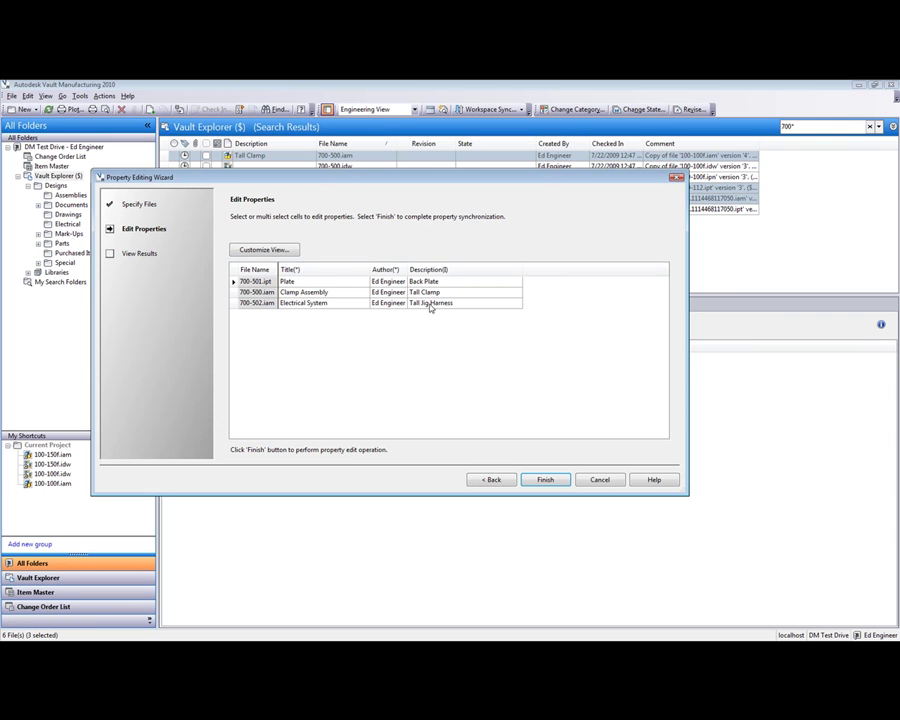
Step: Change the 700-501.ipt description from Back Plate to Short Back Plate
{"action": "left_click", "coordinate": [437, 282]}
{"action": "left_click", "coordinate": [435, 282]}
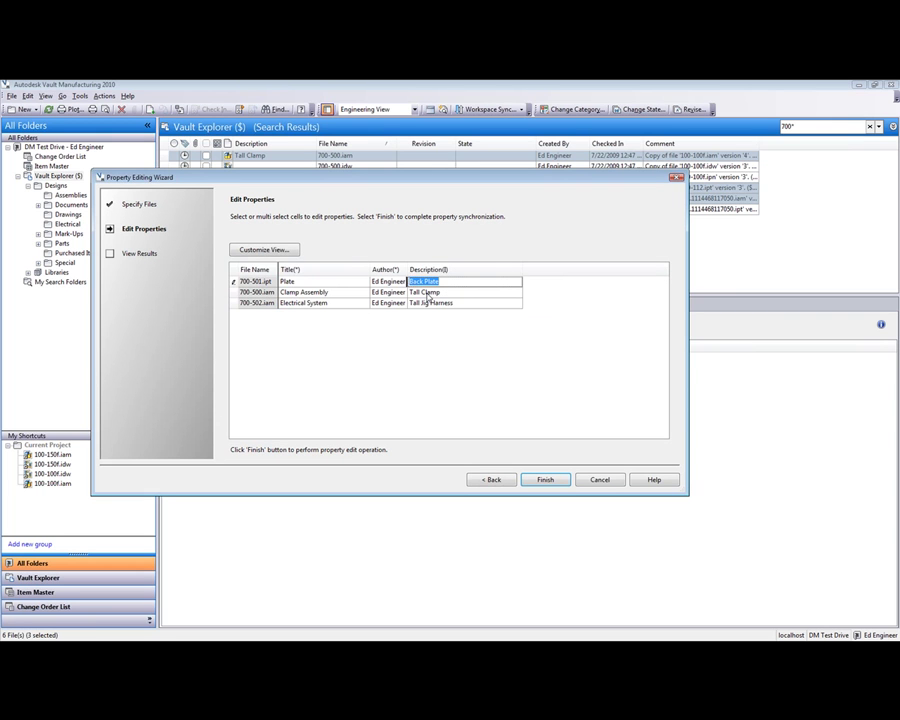
{"action": "left_click", "coordinate": [410, 281]}
{"action": "type", "text": "Short"}
{"action": "left_click", "coordinate": [421, 291]}
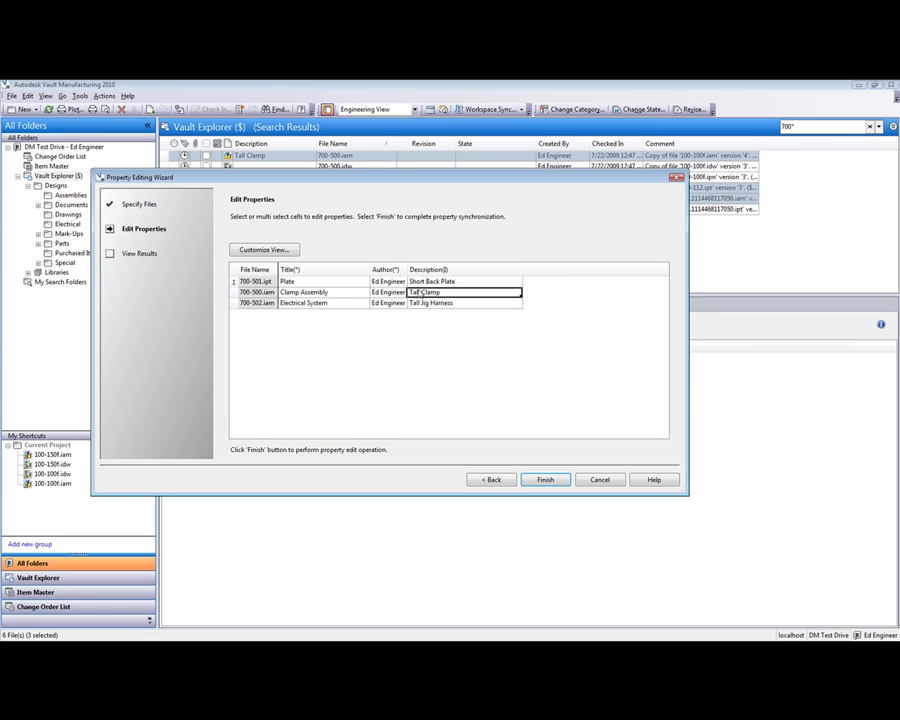